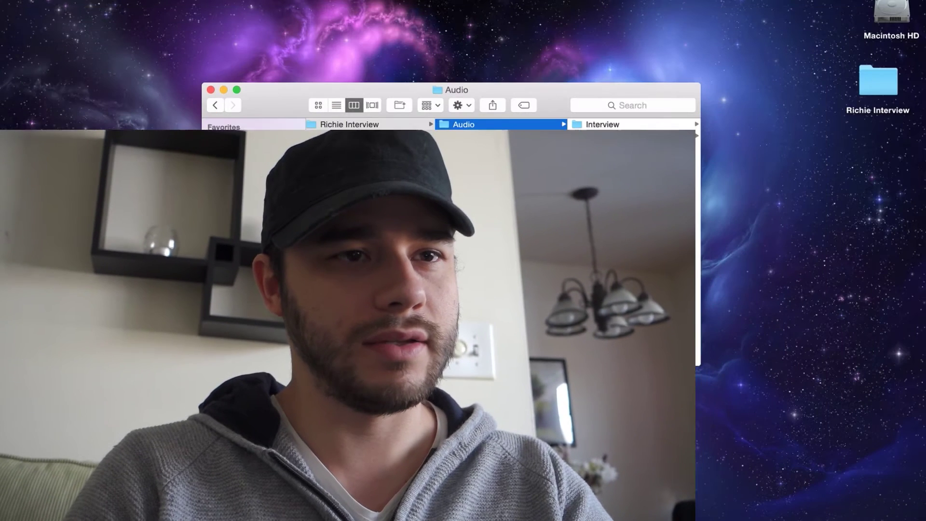
Browse the Photos JPGs and the Canon and GoPro camera clips in Finder
{"action": "left_click", "coordinate": [487, 136]}
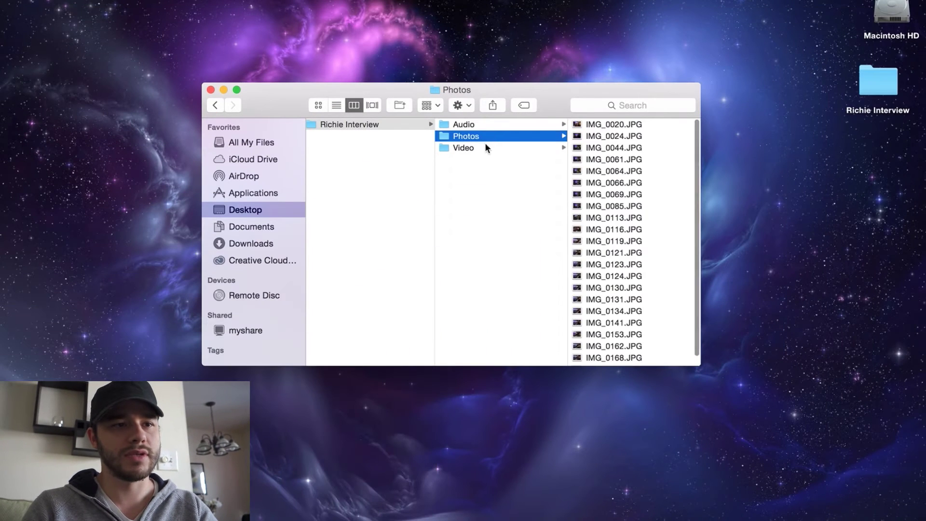
{"action": "left_click", "coordinate": [486, 148]}
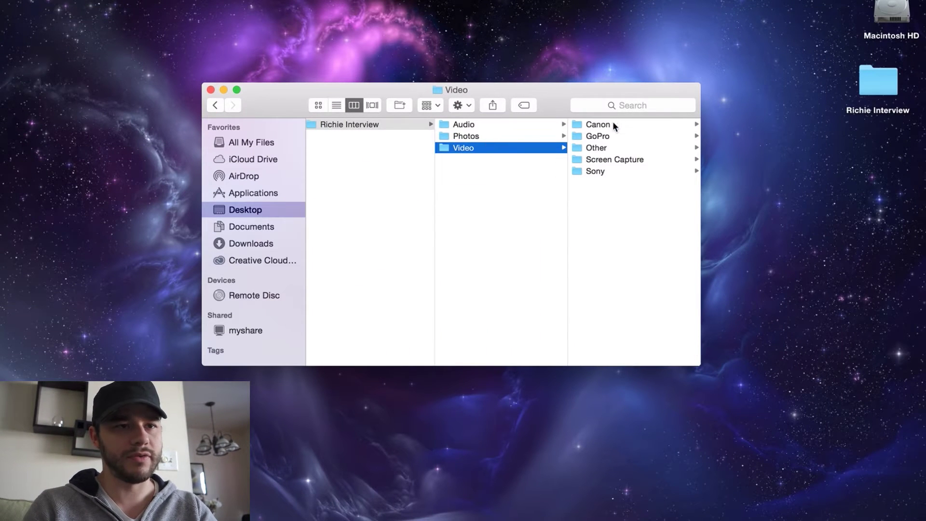
{"action": "left_click", "coordinate": [613, 125]}
{"action": "left_click", "coordinate": [488, 136]}
{"action": "left_click", "coordinate": [478, 126]}
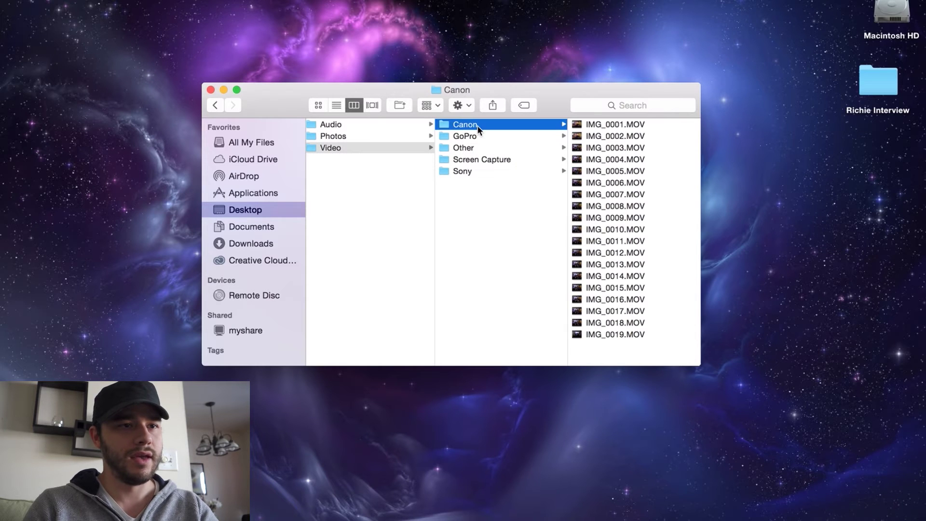
{"action": "left_click_drag", "start_coordinate": [485, 96], "coordinate": [470, 96]}
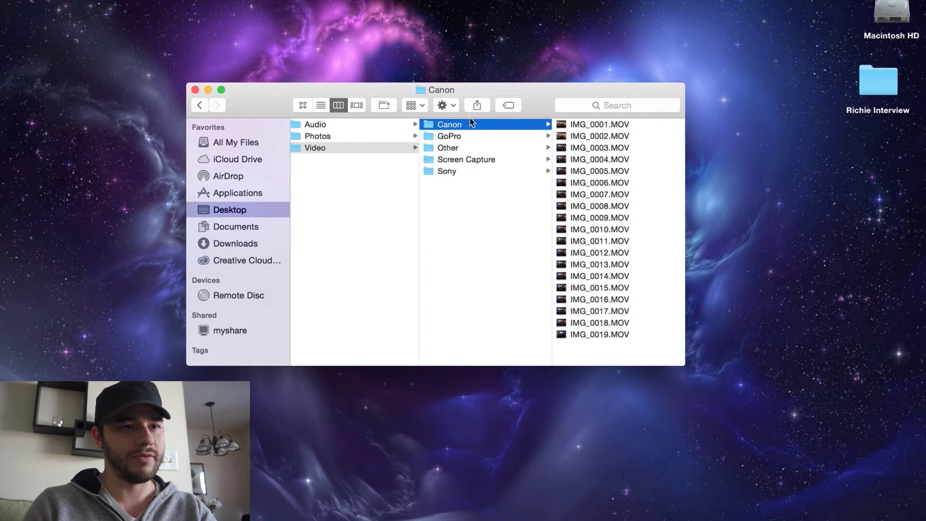
Review the GoPro, Other, Screen Capture and Sony folders' video files
{"action": "left_click", "coordinate": [471, 137]}
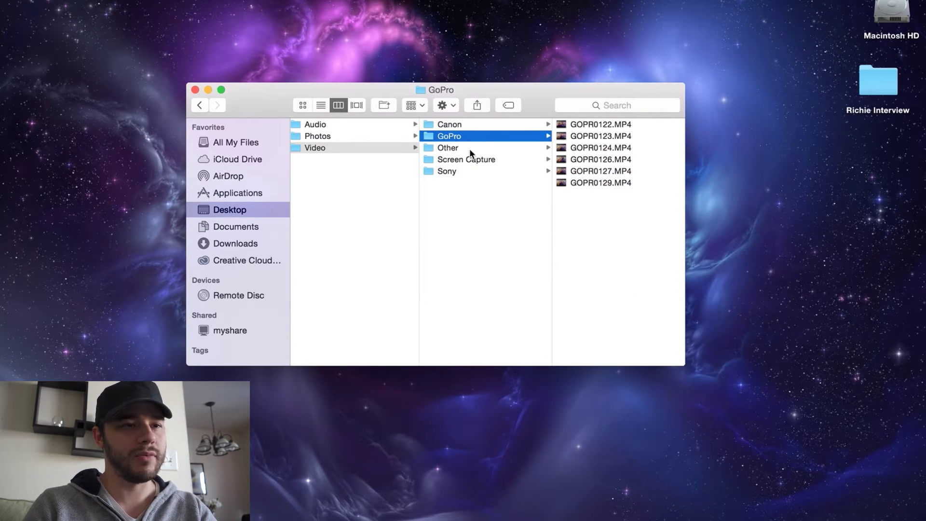
{"action": "left_click", "coordinate": [470, 148]}
{"action": "left_click", "coordinate": [604, 127]}
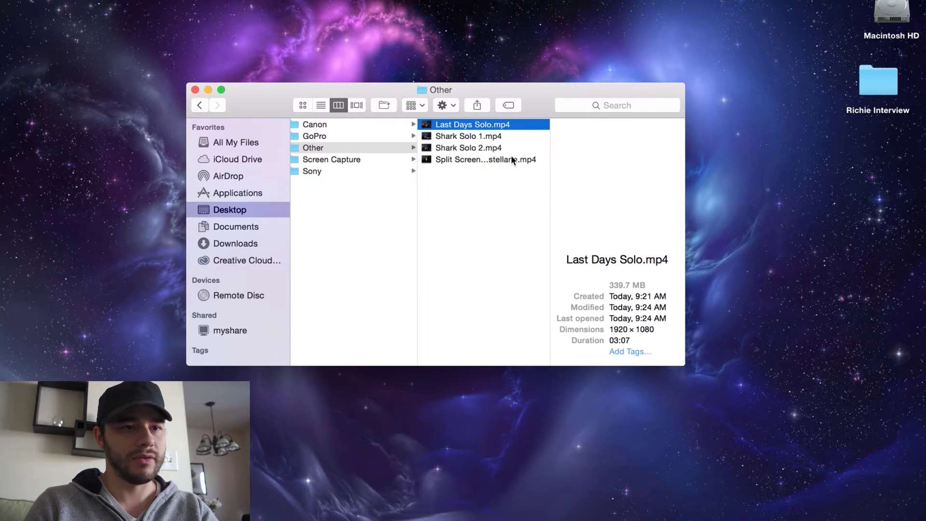
{"action": "left_click", "coordinate": [363, 160]}
{"action": "left_click", "coordinate": [343, 172]}
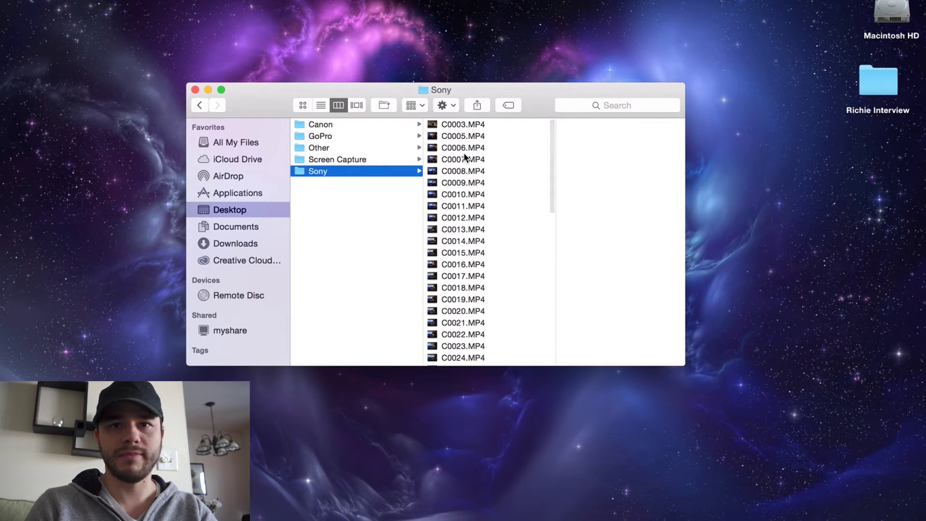
Return to the Richie Interview level, recheck Audio, Photos and Video, and reposition the window
{"action": "scroll", "coordinate": [397, 209], "scroll_direction": "left", "scroll_amount": 5}
{"action": "scroll", "coordinate": [396, 210], "scroll_direction": "left", "scroll_amount": 2}
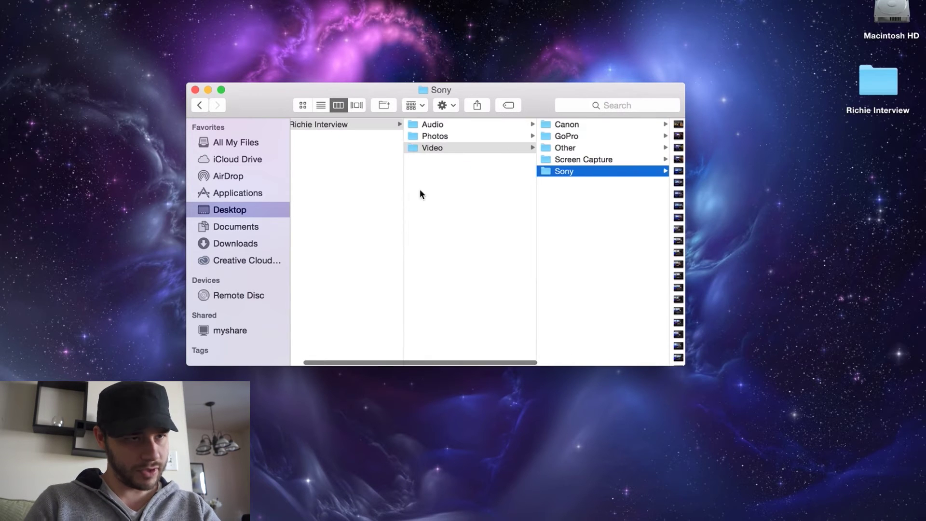
{"action": "left_click", "coordinate": [418, 190]}
{"action": "left_click", "coordinate": [377, 155]}
{"action": "left_click", "coordinate": [358, 126]}
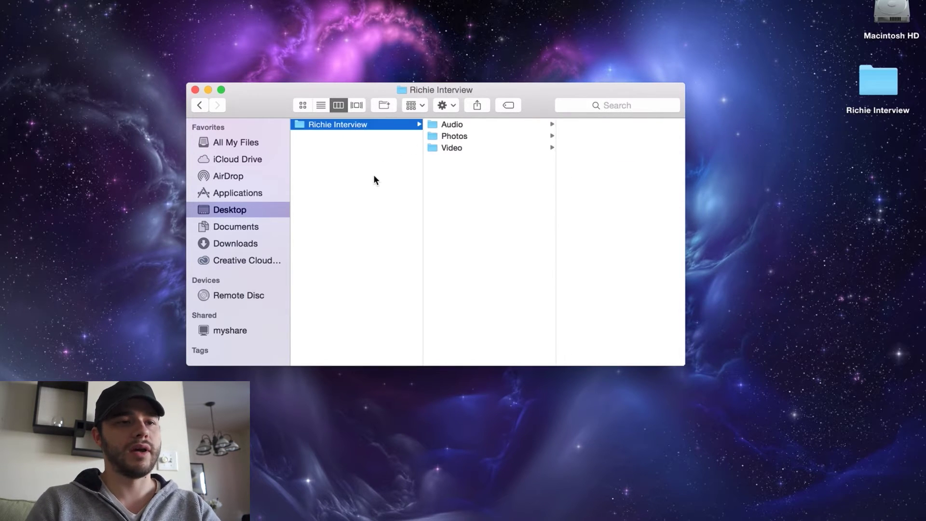
{"action": "left_click", "coordinate": [365, 144]}
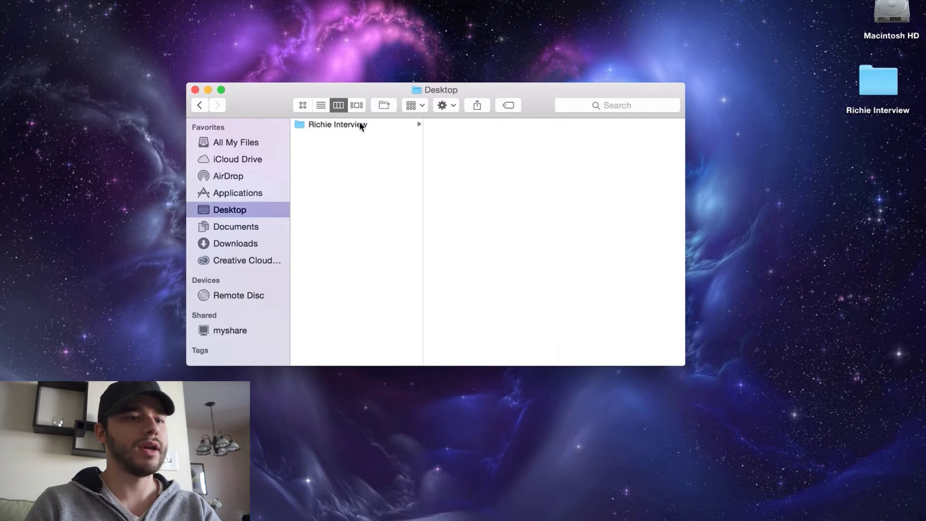
{"action": "left_click", "coordinate": [360, 126]}
{"action": "left_click", "coordinate": [467, 125]}
{"action": "left_click", "coordinate": [454, 137]}
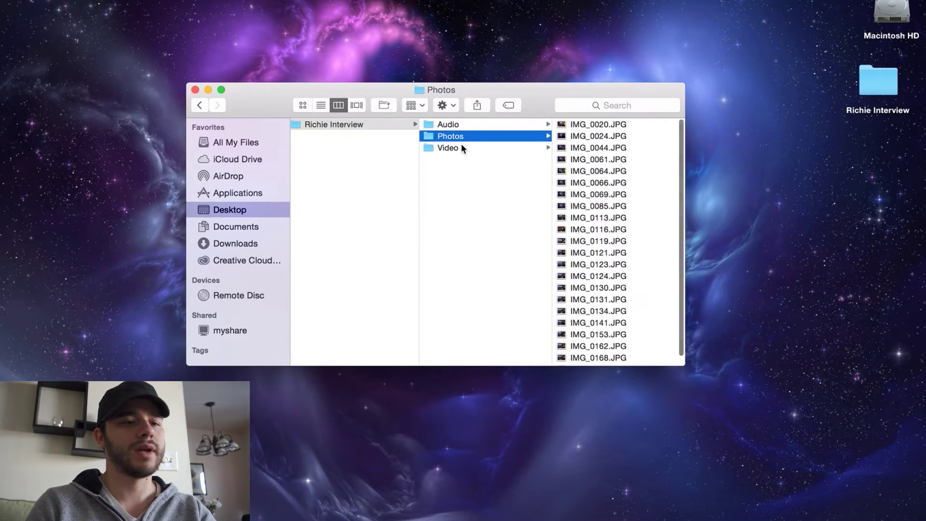
{"action": "left_click", "coordinate": [462, 147]}
{"action": "left_click", "coordinate": [334, 124]}
{"action": "left_click_drag", "start_coordinate": [338, 90], "coordinate": [331, 79]}
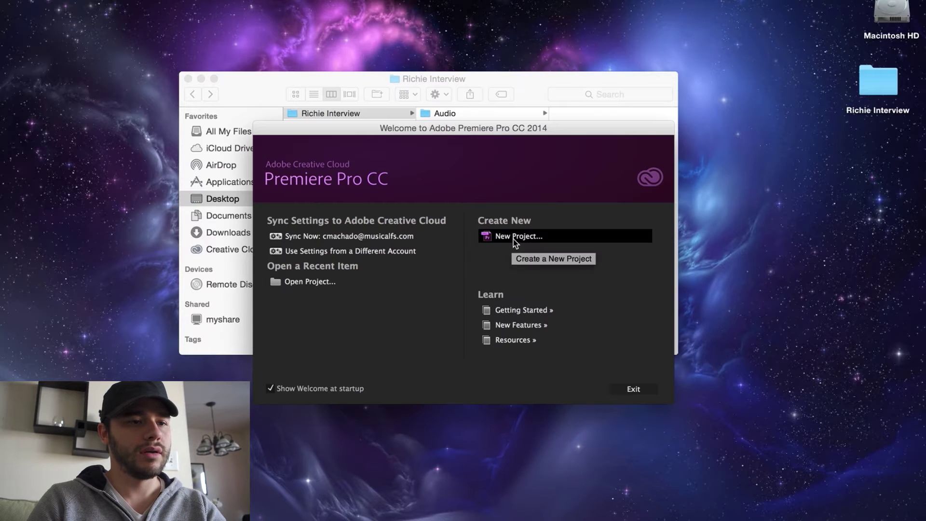
Create a new project named 'Richie Interview' and pick its save location
{"action": "left_click", "coordinate": [509, 241]}
{"action": "left_click_drag", "start_coordinate": [462, 99], "coordinate": [571, 159]}
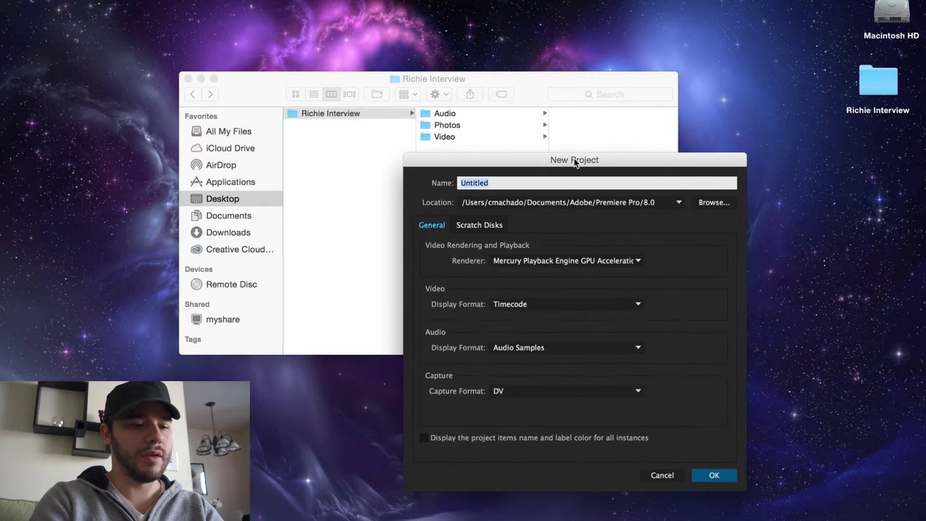
{"action": "type", "text": "Richie Intervi"}
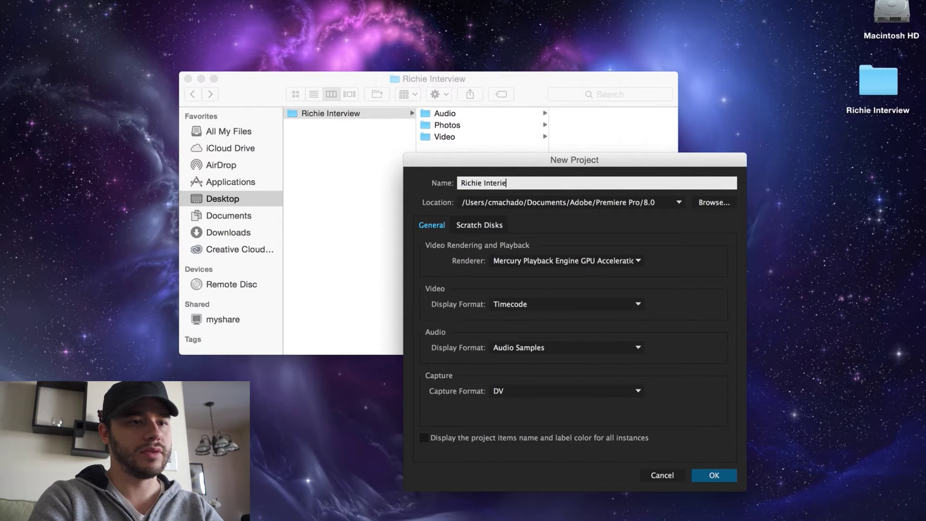
{"action": "type", "text": "ew"}
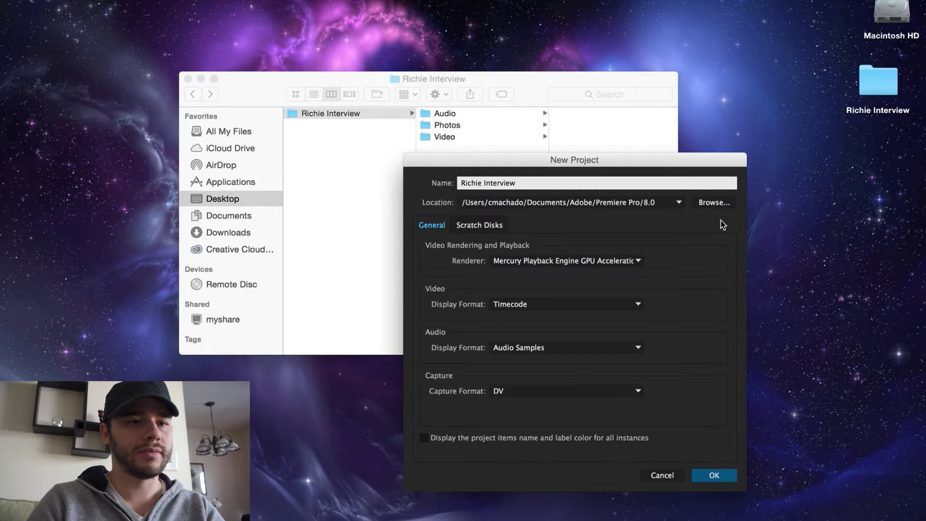
{"action": "left_click", "coordinate": [714, 202]}
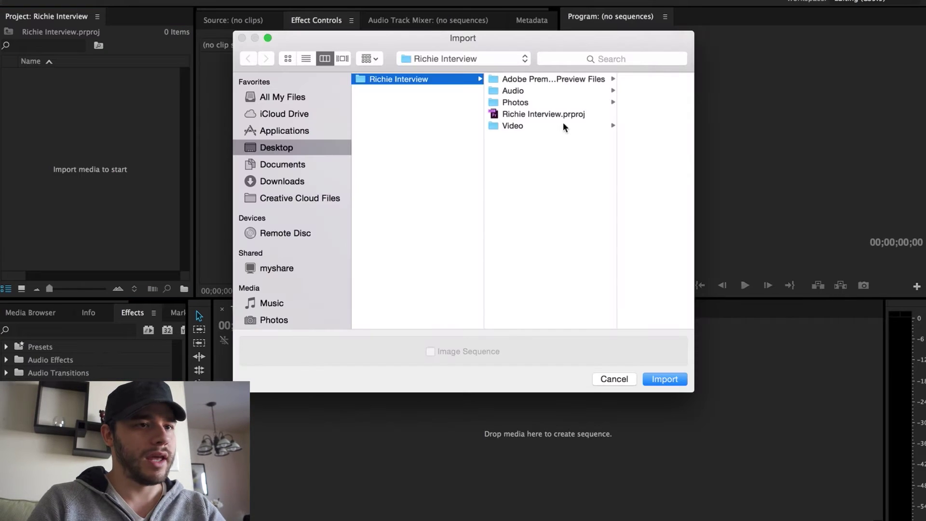
Select the Audio, Photos and Video folders together and import them
{"action": "left_click", "coordinate": [518, 91]}
{"action": "left_click", "coordinate": [461, 102], "text": "super"}
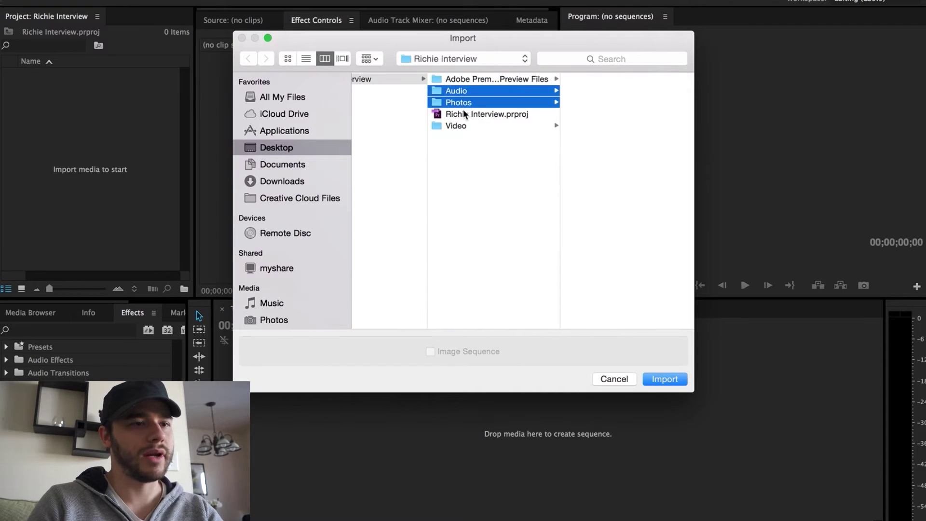
{"action": "left_click", "coordinate": [463, 127], "text": "super"}
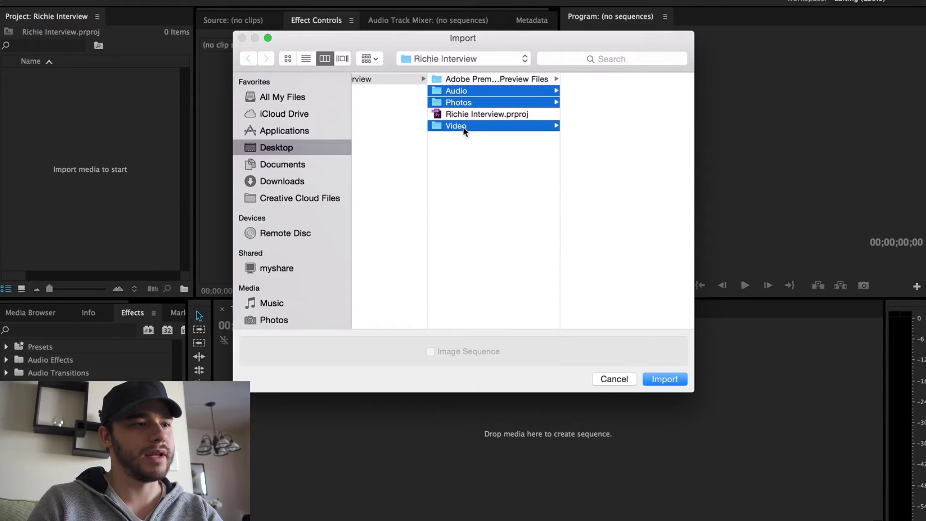
{"action": "left_click", "coordinate": [670, 379]}
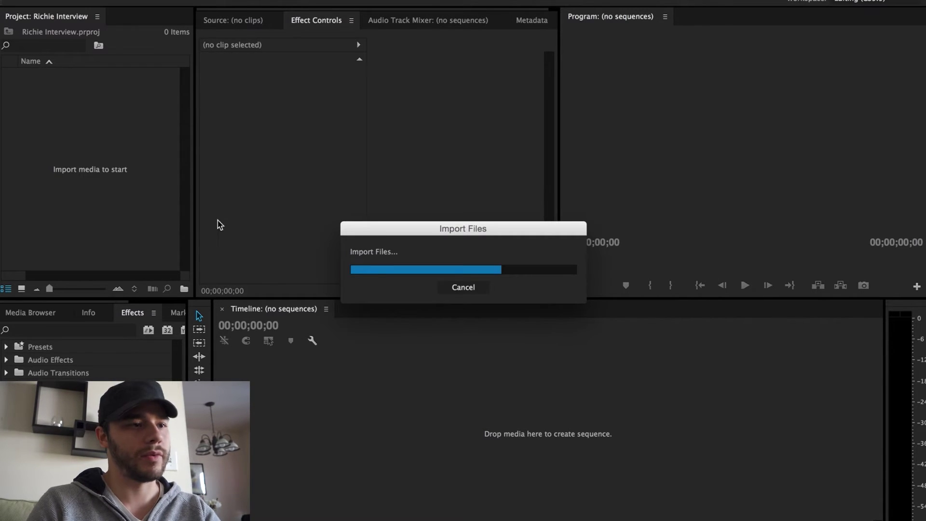
Create a new bin named 'Sequences' in the Project panel
{"action": "right_click", "coordinate": [42, 190]}
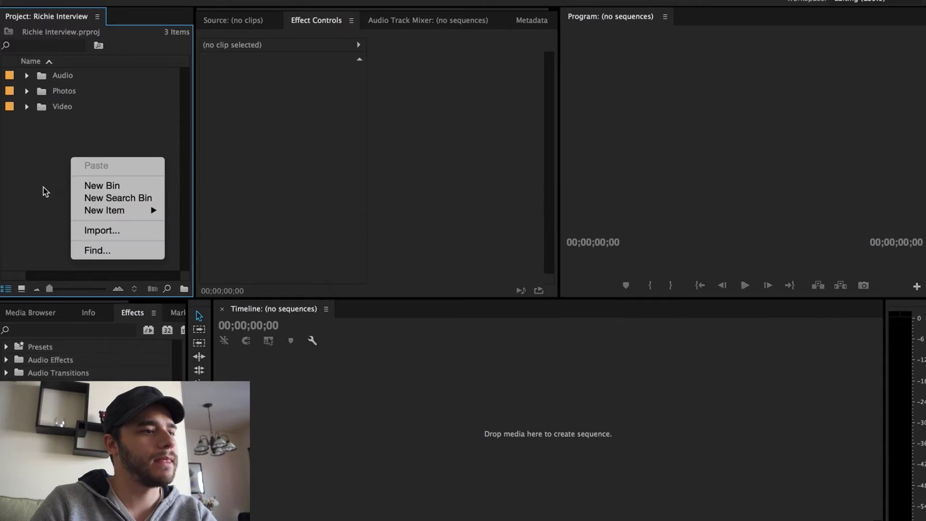
{"action": "right_click", "coordinate": [53, 191]}
{"action": "mouse_move", "coordinate": [123, 242]}
{"action": "left_click", "coordinate": [51, 153]}
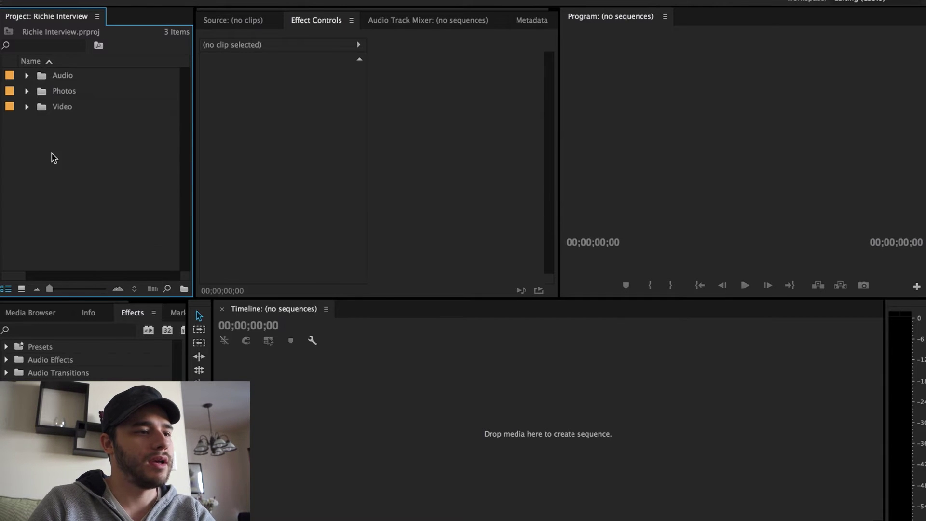
{"action": "right_click", "coordinate": [52, 157]}
{"action": "left_click", "coordinate": [99, 189]}
{"action": "type", "text": "Se"}
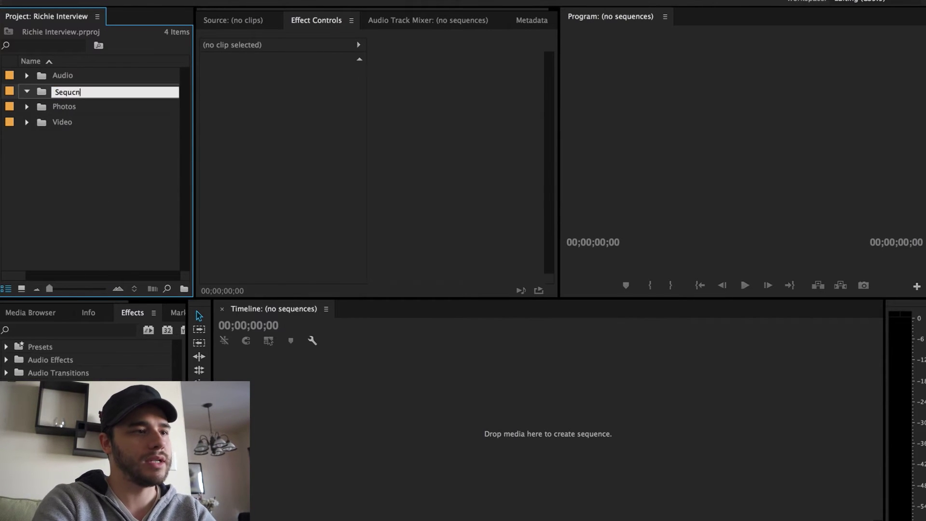
{"action": "type", "text": "qucn"}
{"action": "key", "text": "BackSpace"}
{"action": "key", "text": "BackSpace"}
{"action": "type", "text": "ences"}
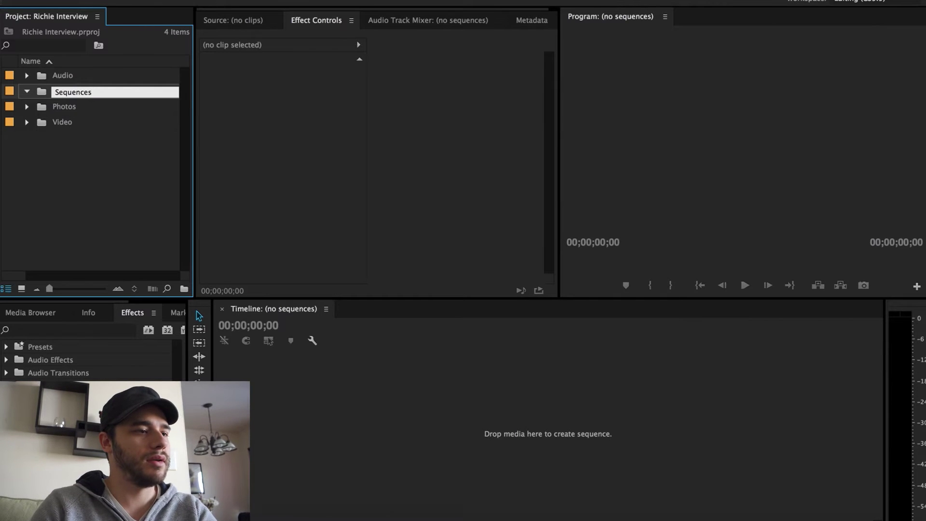
{"action": "left_click", "coordinate": [89, 185]}
Create a new sequence named 'Interview' and move it into the Sequences bin
{"action": "right_click", "coordinate": [84, 178]}
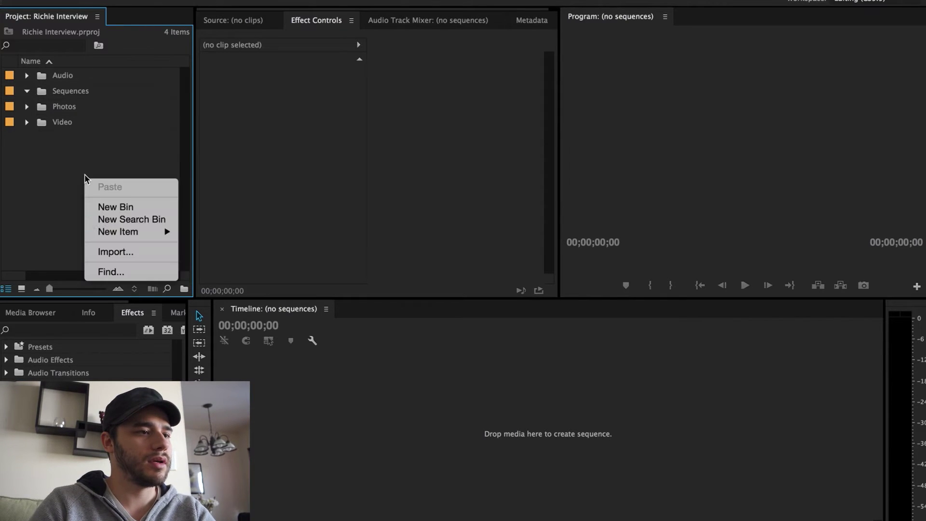
{"action": "mouse_move", "coordinate": [164, 232]}
{"action": "left_click", "coordinate": [250, 232]}
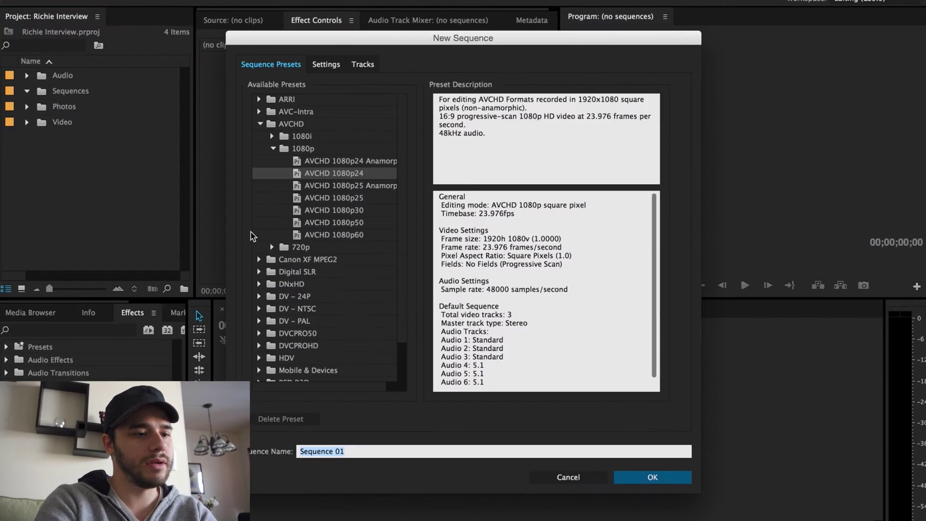
{"action": "type", "text": "Interview"}
{"action": "key", "text": "Return"}
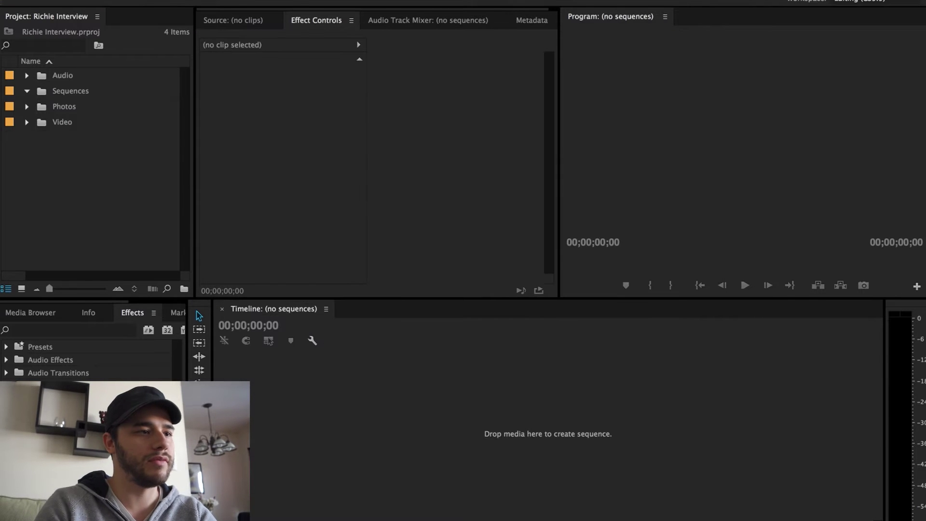
{"action": "left_click_drag", "start_coordinate": [72, 91], "coordinate": [77, 122]}
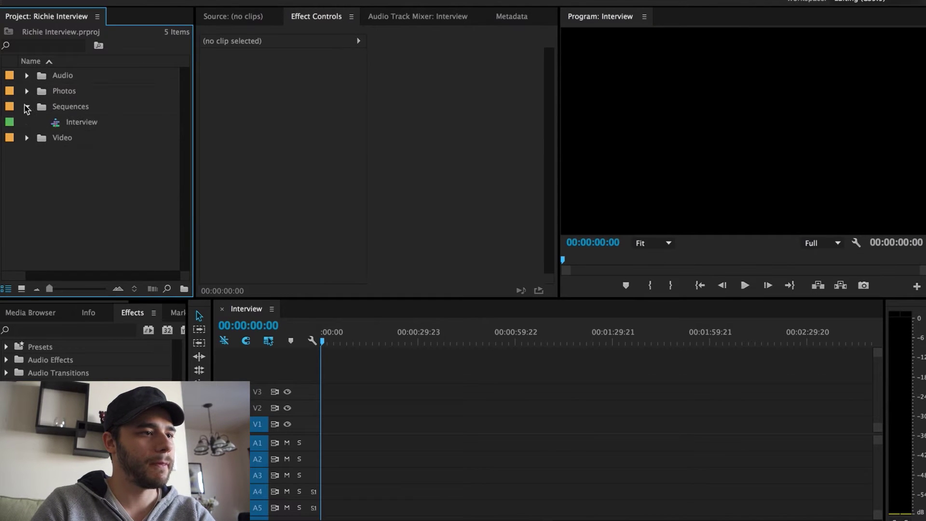
Expand the Audio and Video bins and inspect the main interview audio file
{"action": "left_click", "coordinate": [26, 106]}
{"action": "left_click", "coordinate": [27, 76]}
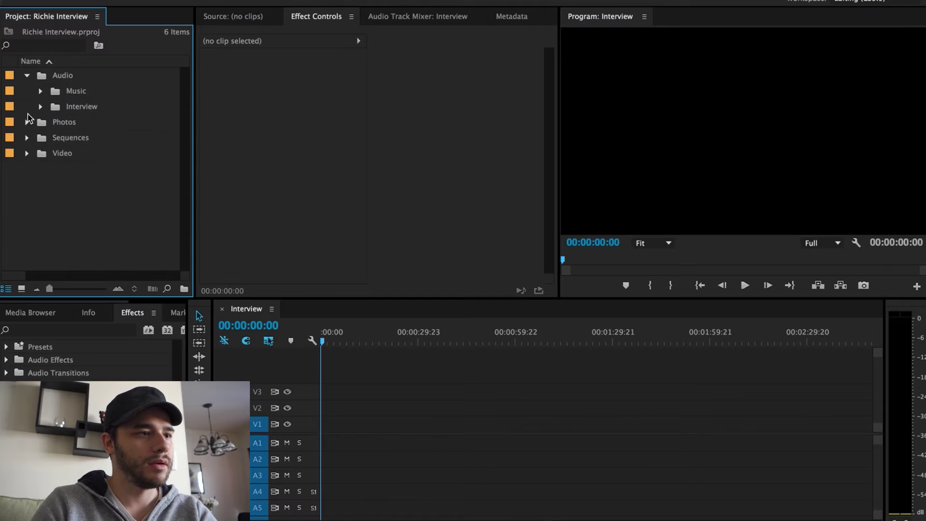
{"action": "left_click", "coordinate": [27, 154]}
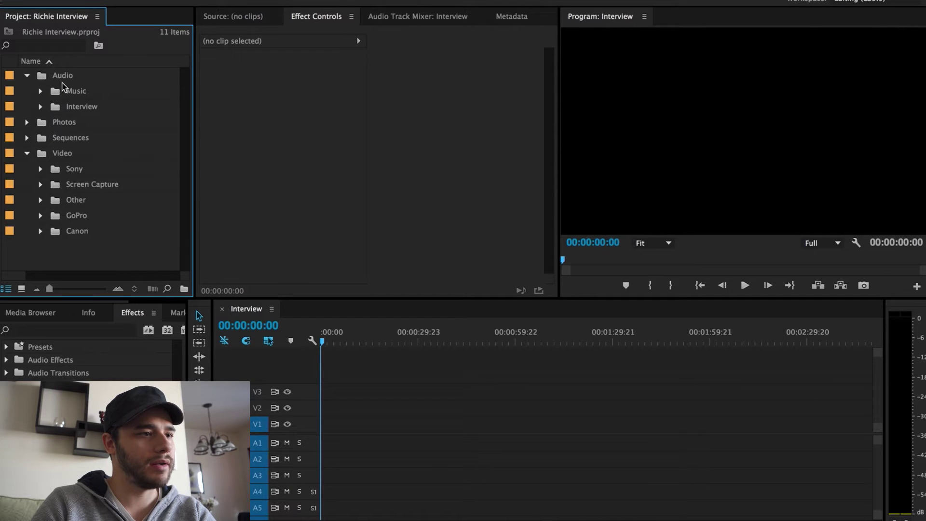
{"action": "left_click", "coordinate": [40, 106]}
{"action": "left_click", "coordinate": [109, 124]}
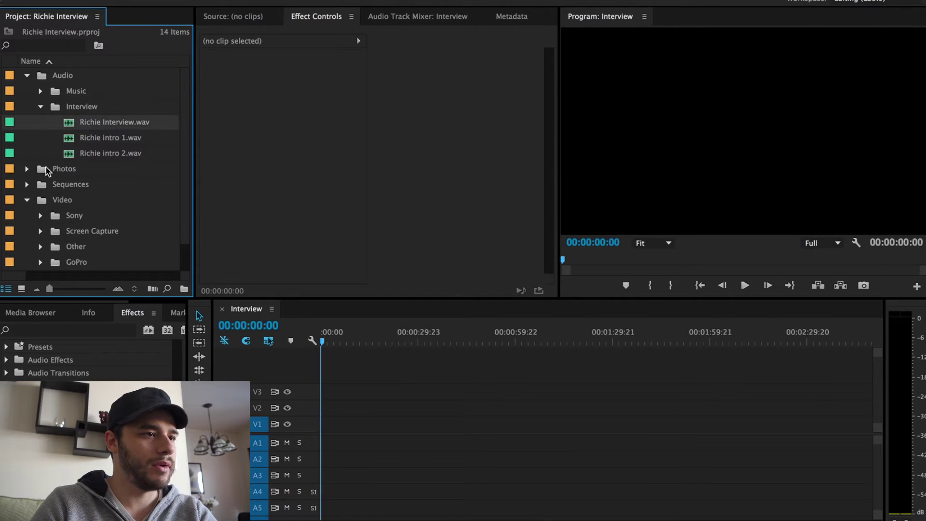
{"action": "scroll", "coordinate": [45, 174], "scroll_direction": "down", "scroll_amount": 1}
{"action": "left_click", "coordinate": [40, 92]}
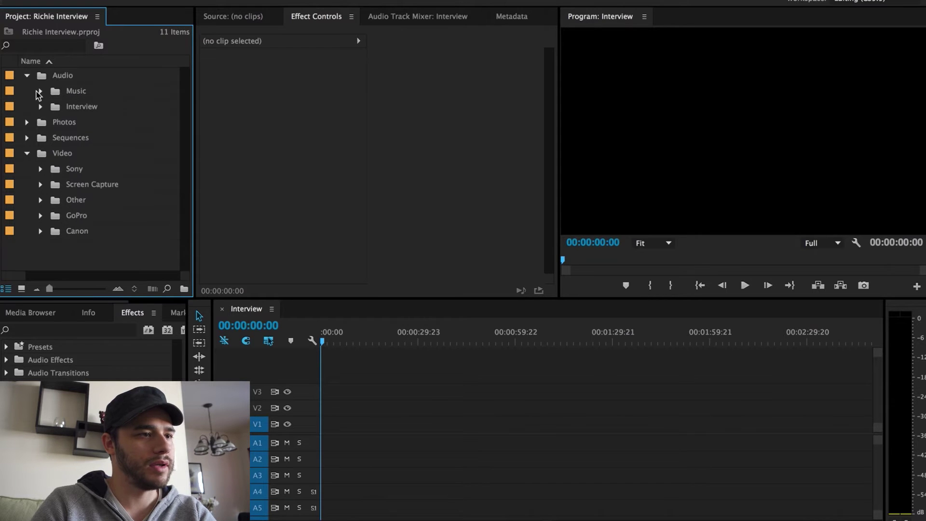
{"action": "left_click", "coordinate": [26, 76]}
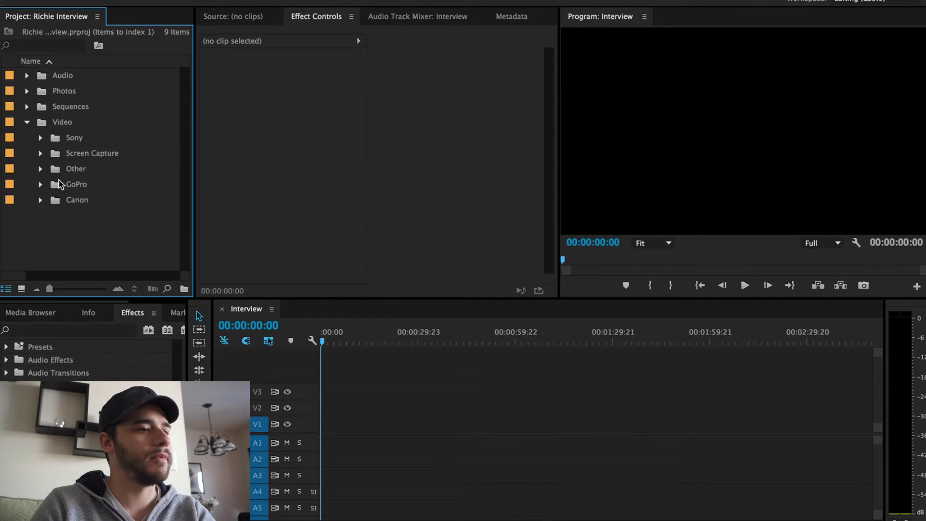
Preview Sony clips C0003 through C0009, leaving C0005.MP4 loaded, then collapse Sony
{"action": "left_click", "coordinate": [41, 139]}
{"action": "double_click", "coordinate": [94, 153]}
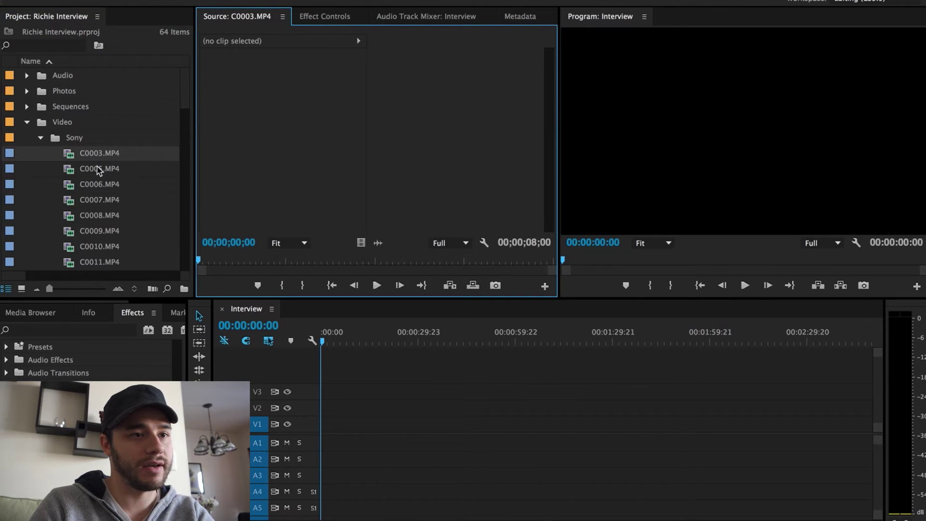
{"action": "double_click", "coordinate": [102, 185]}
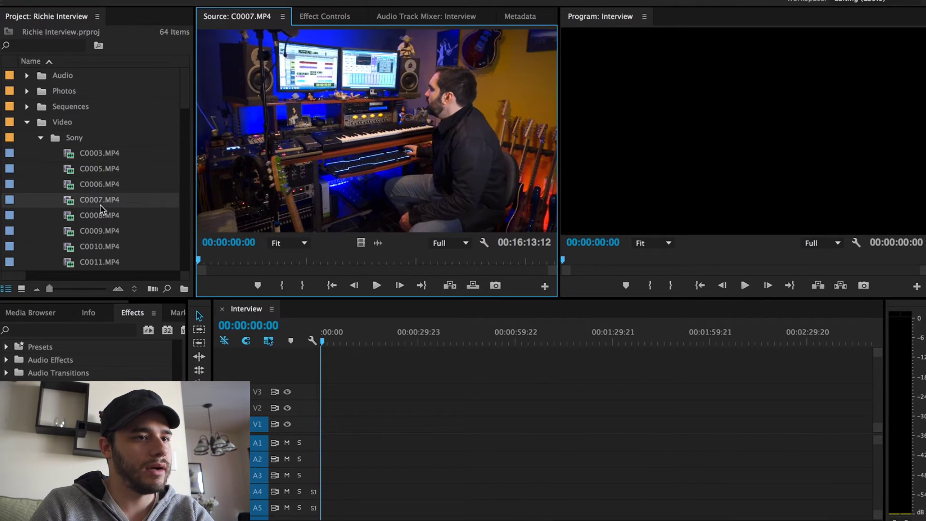
{"action": "double_click", "coordinate": [99, 207]}
{"action": "double_click", "coordinate": [99, 231]}
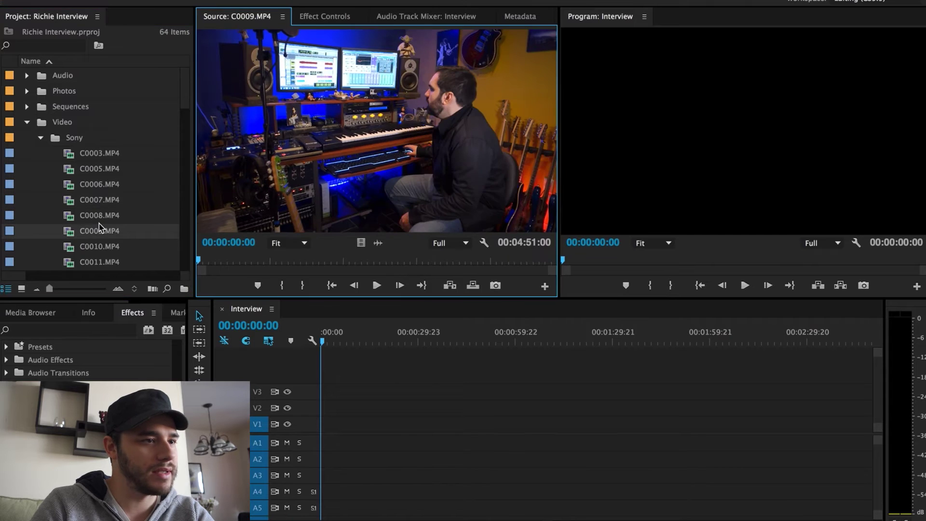
{"action": "double_click", "coordinate": [97, 215]}
{"action": "double_click", "coordinate": [98, 200]}
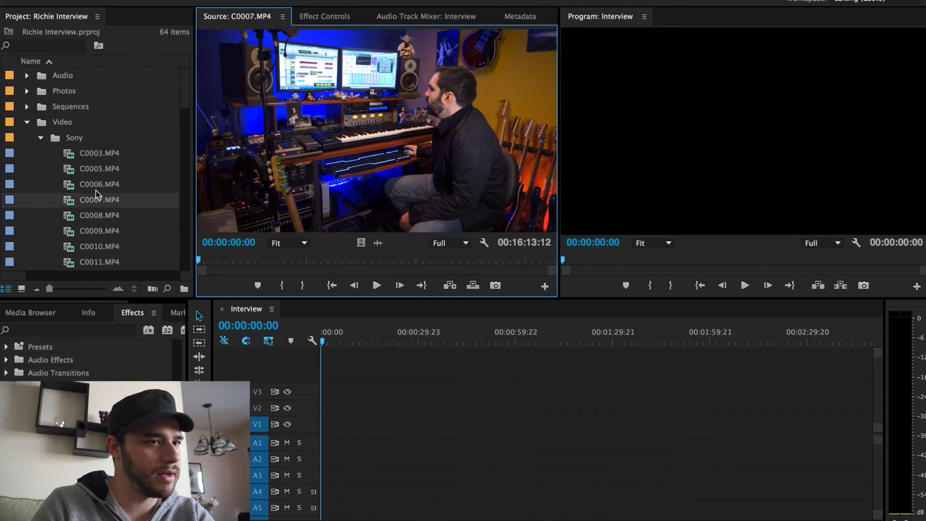
{"action": "double_click", "coordinate": [98, 186]}
{"action": "double_click", "coordinate": [98, 170]}
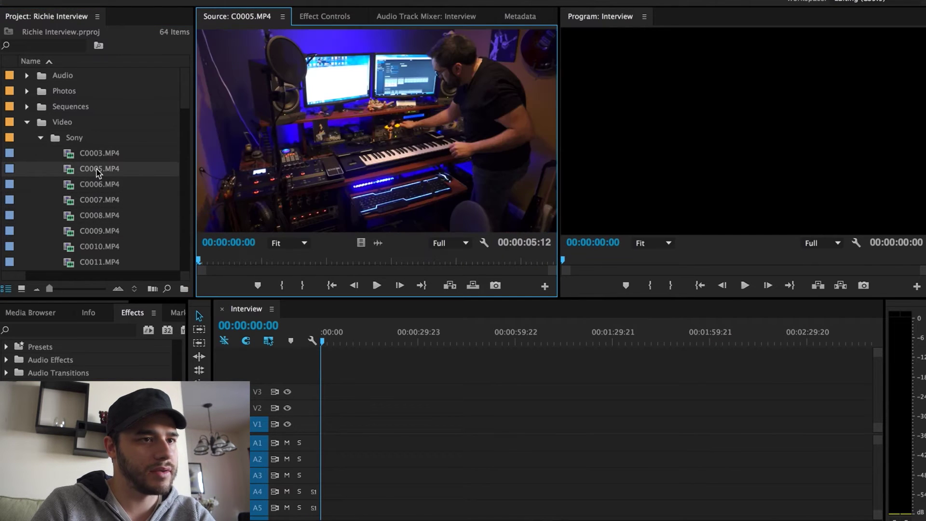
{"action": "double_click", "coordinate": [94, 154]}
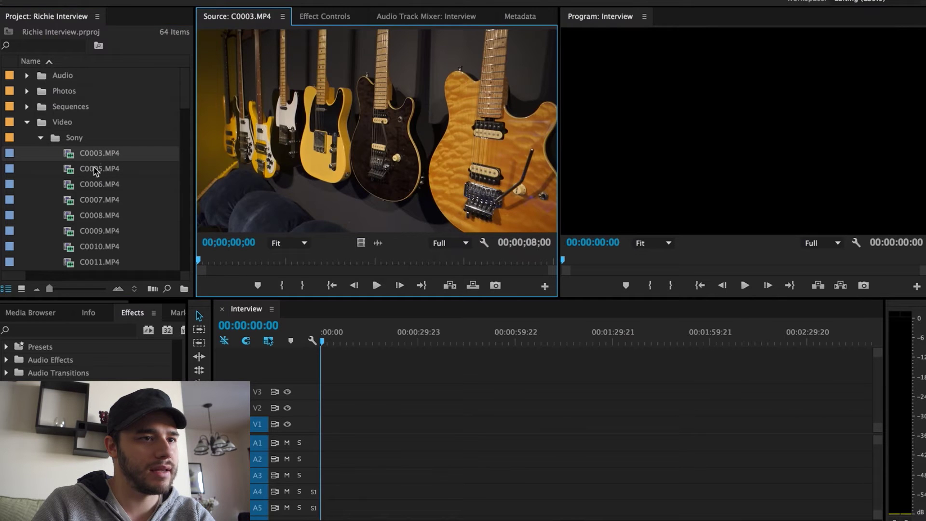
{"action": "double_click", "coordinate": [98, 169]}
{"action": "left_click", "coordinate": [41, 138]}
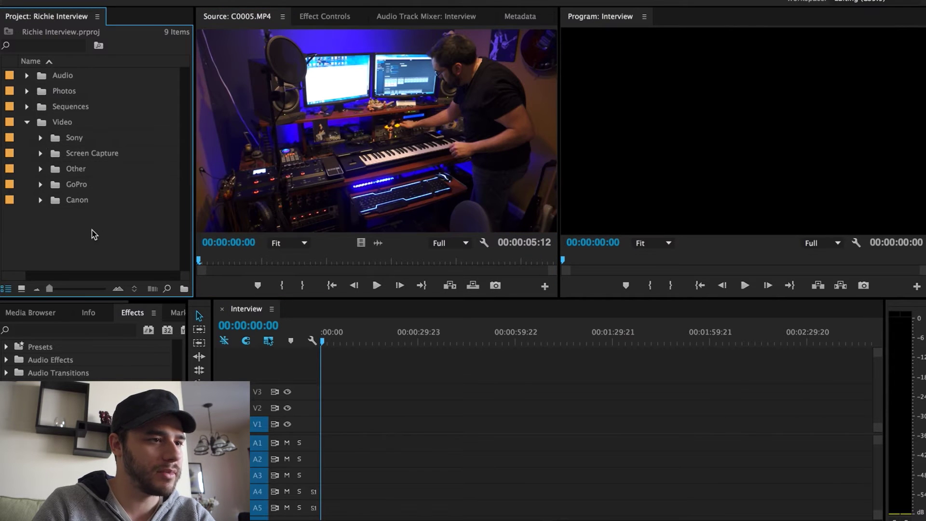
Create a BRoll bin and move it into the Video folder
{"action": "right_click", "coordinate": [94, 234]}
{"action": "left_click", "coordinate": [150, 264]}
{"action": "type", "text": "BRoll"}
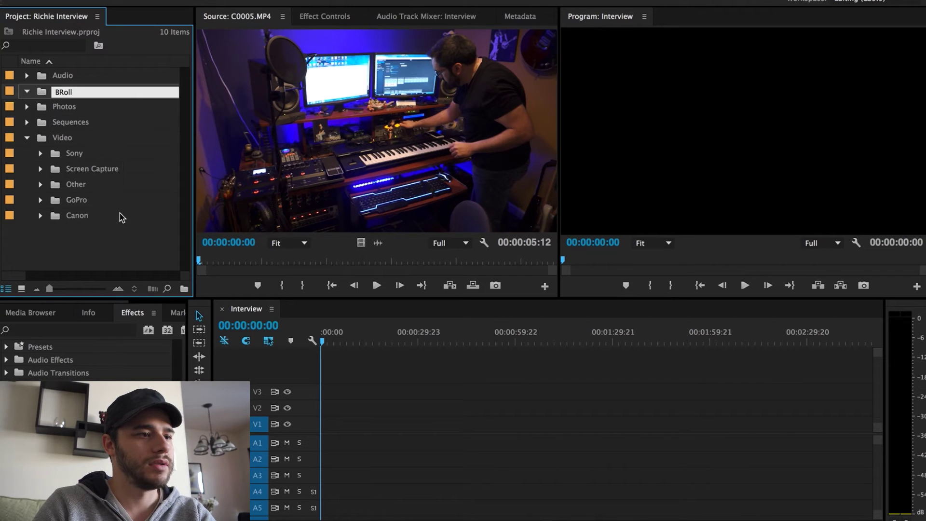
{"action": "key", "text": "Return"}
{"action": "left_click_drag", "start_coordinate": [63, 97], "coordinate": [71, 140]}
Expand Canon and preview IMG_0001 to IMG_0003, playing part of IMG_0002.MOV
{"action": "left_click", "coordinate": [40, 153]}
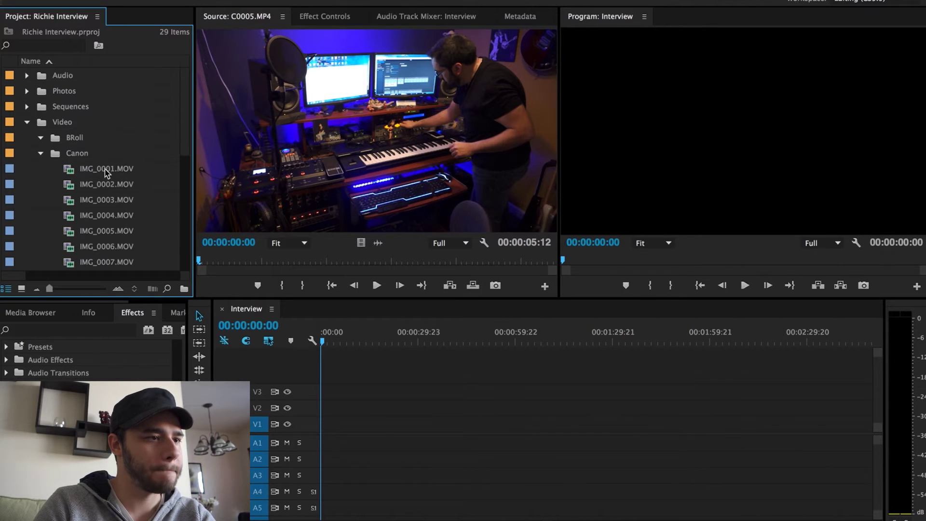
{"action": "double_click", "coordinate": [99, 184]}
{"action": "double_click", "coordinate": [100, 171]}
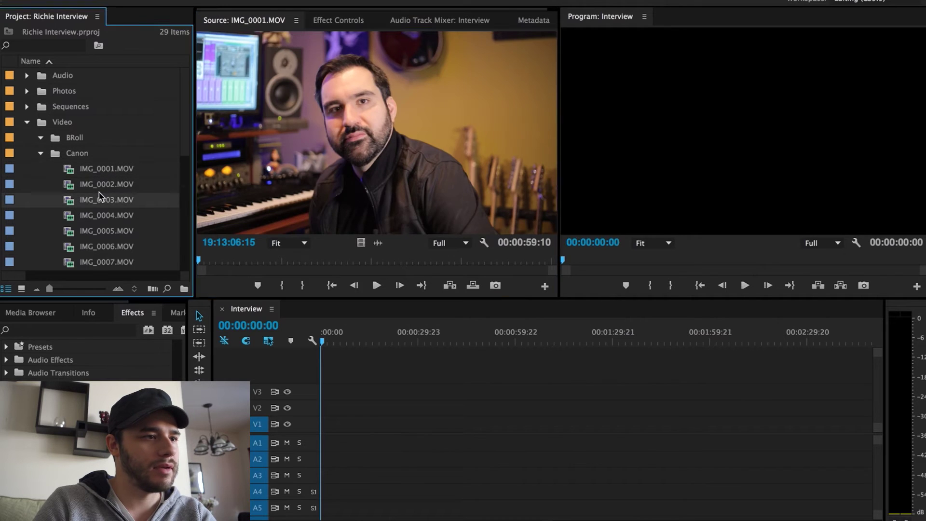
{"action": "double_click", "coordinate": [100, 197]}
{"action": "double_click", "coordinate": [98, 184]}
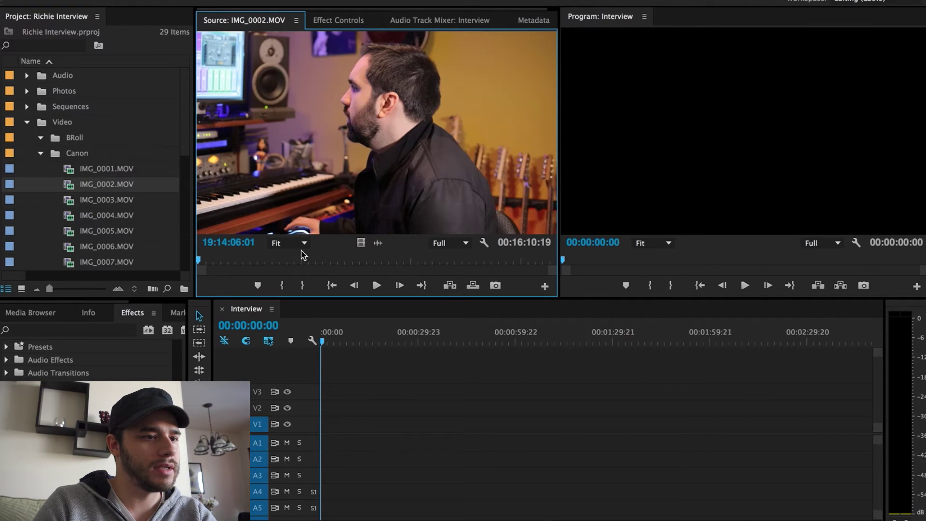
{"action": "left_click", "coordinate": [349, 262]}
{"action": "key", "text": "space"}
{"action": "left_click", "coordinate": [413, 261]}
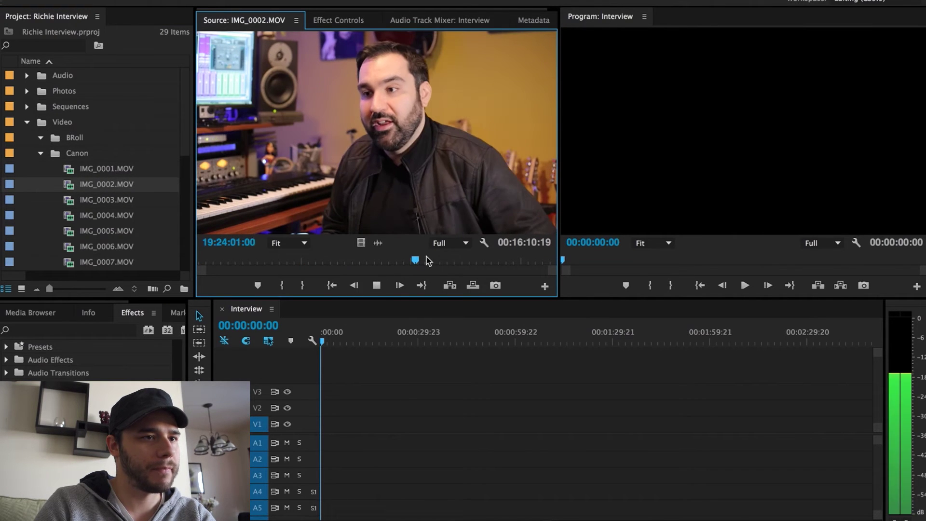
Play part of IMG_0001.MOV in the Source monitor and select its name for renaming
{"action": "double_click", "coordinate": [97, 199]}
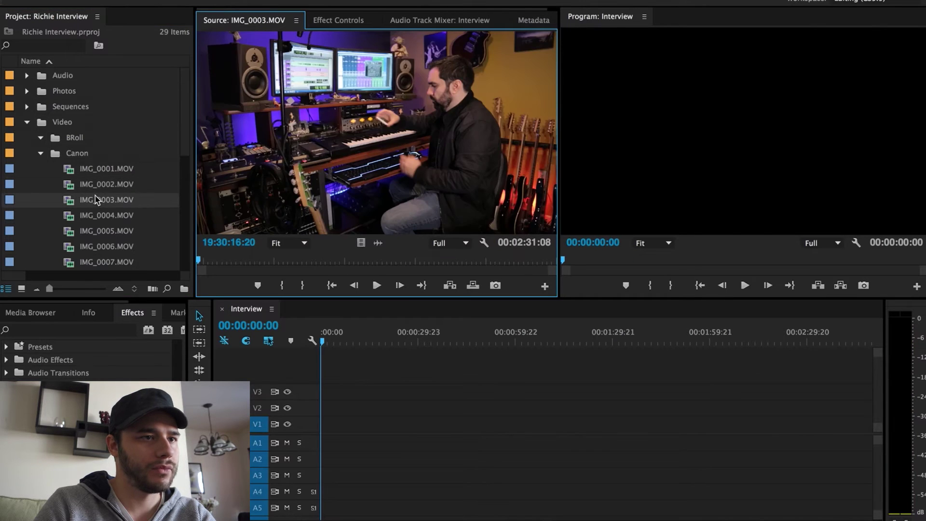
{"action": "double_click", "coordinate": [102, 185]}
{"action": "double_click", "coordinate": [106, 170]}
{"action": "left_click", "coordinate": [376, 262]}
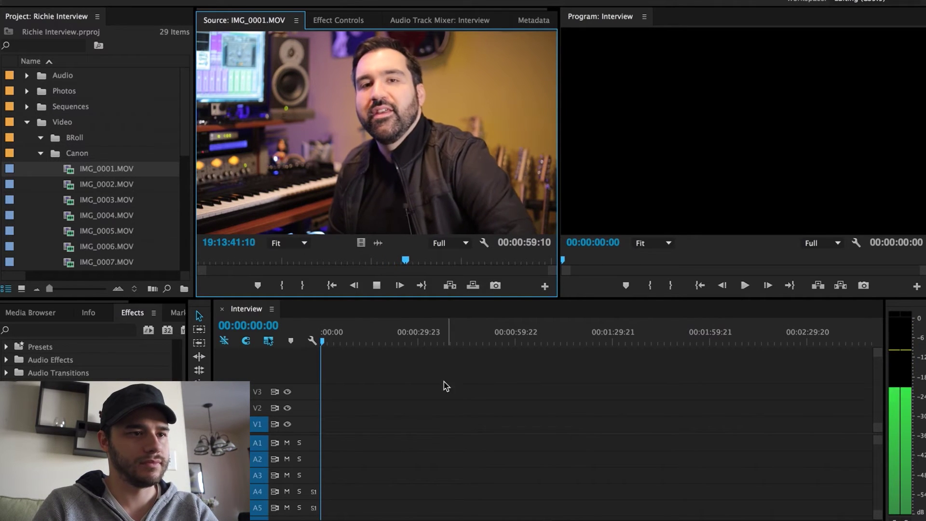
{"action": "key", "text": "space"}
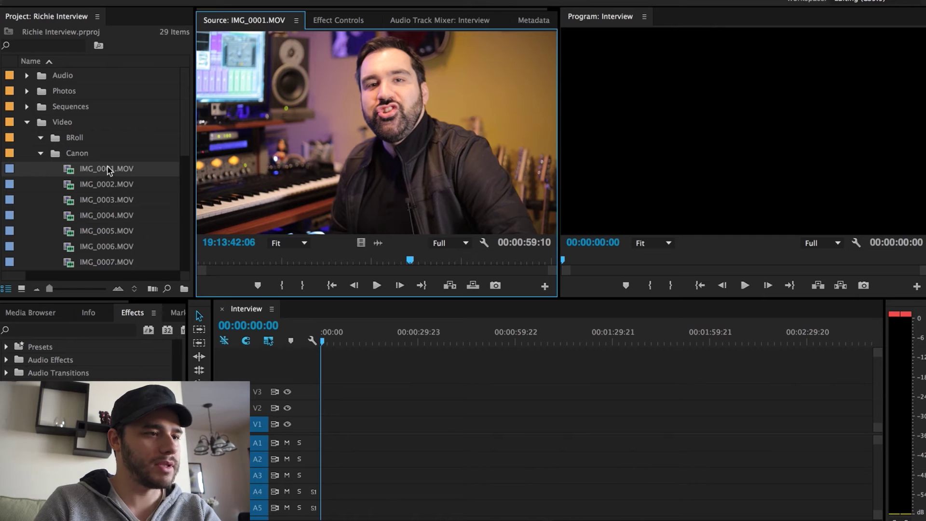
{"action": "left_click", "coordinate": [109, 170]}
Rename IMG_0001.MOV to Intro.MOV
{"action": "left_click", "coordinate": [115, 169]}
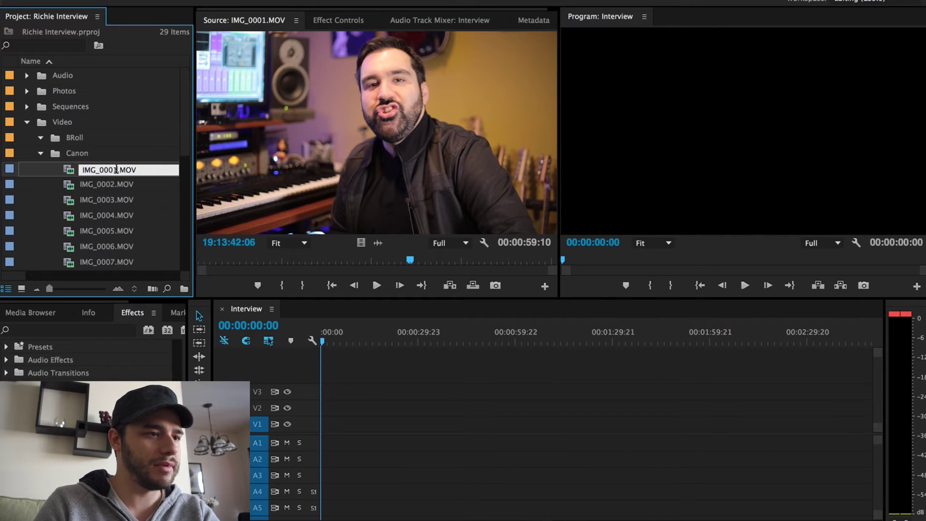
{"action": "double_click", "coordinate": [116, 170]}
{"action": "type", "text": "Intr"}
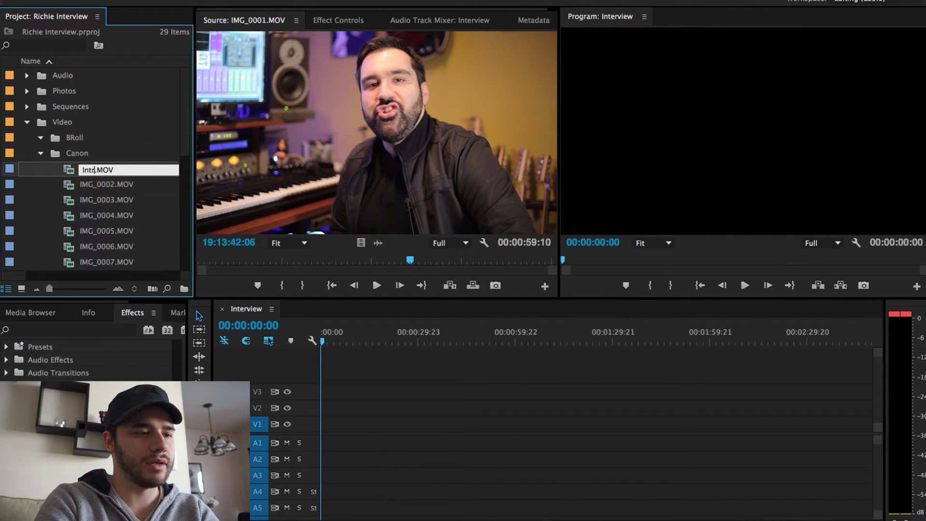
{"action": "key", "text": "BackSpace"}
{"action": "key", "text": "BackSpace"}
{"action": "key", "text": "BackSpace"}
{"action": "key", "text": "BackSpace"}
{"action": "type", "text": "Intro"}
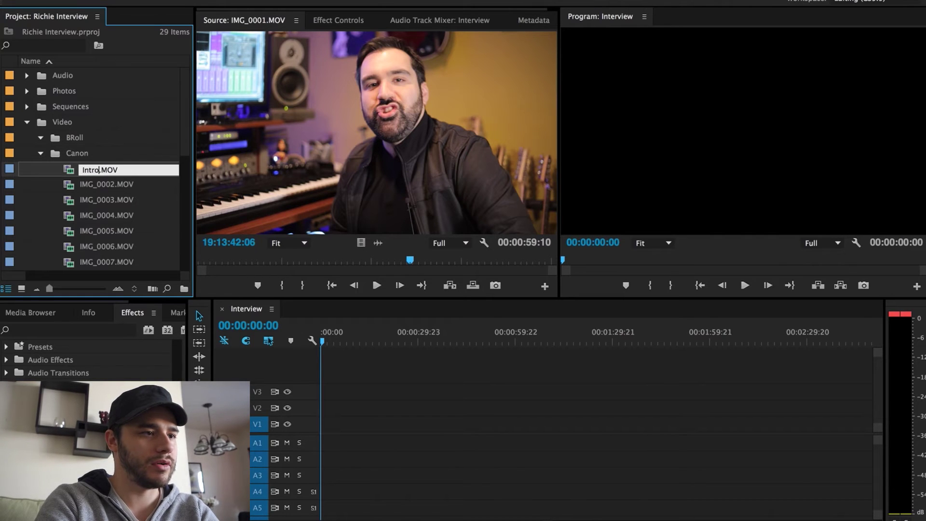
{"action": "left_click", "coordinate": [106, 186]}
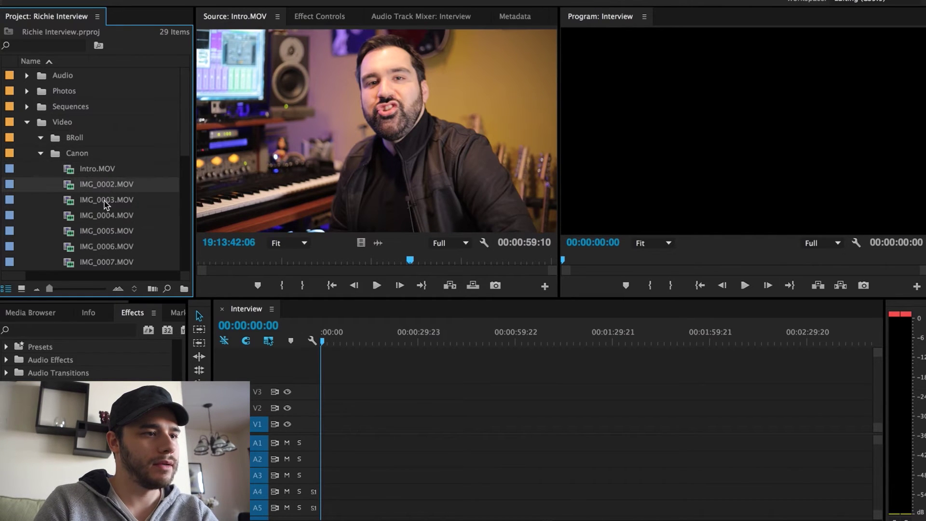
Preview IMG_0002.MOV and rename it interview_MS.MOV
{"action": "double_click", "coordinate": [104, 188]}
{"action": "left_click", "coordinate": [271, 261]}
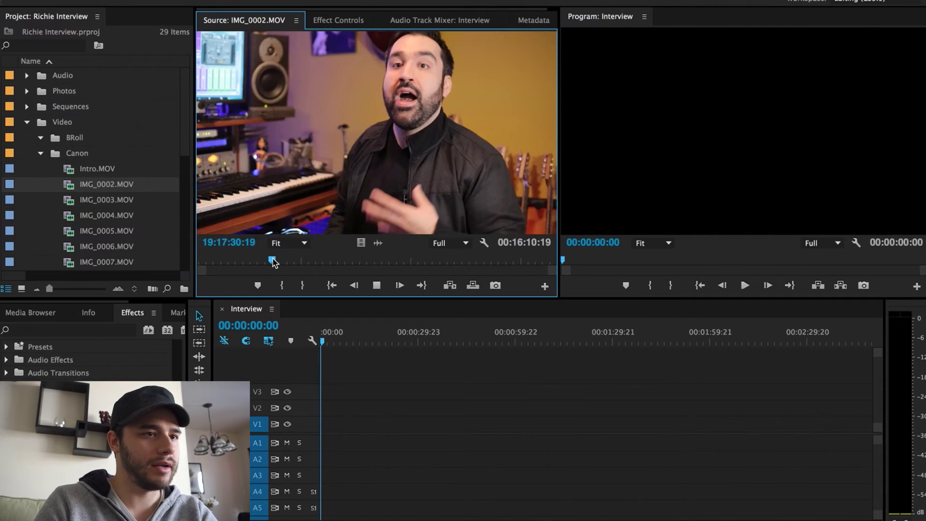
{"action": "key", "text": "space"}
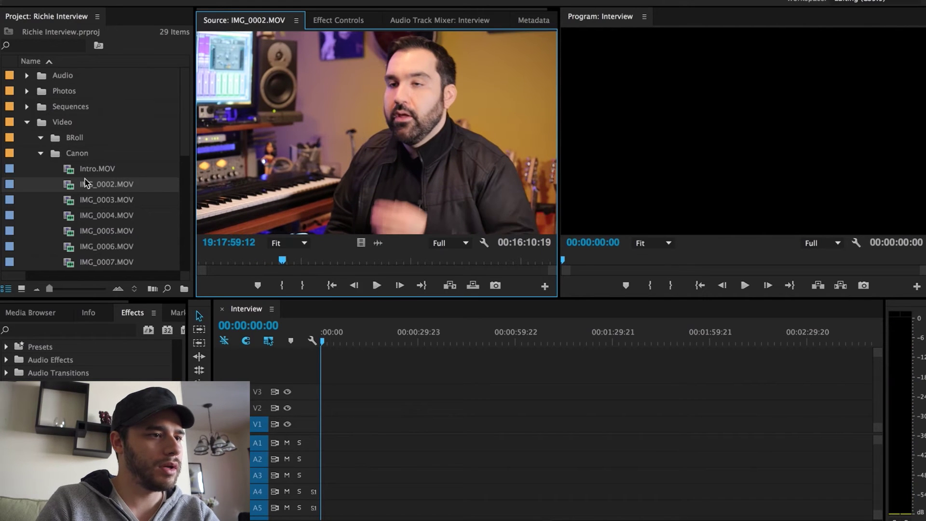
{"action": "left_click", "coordinate": [117, 185]}
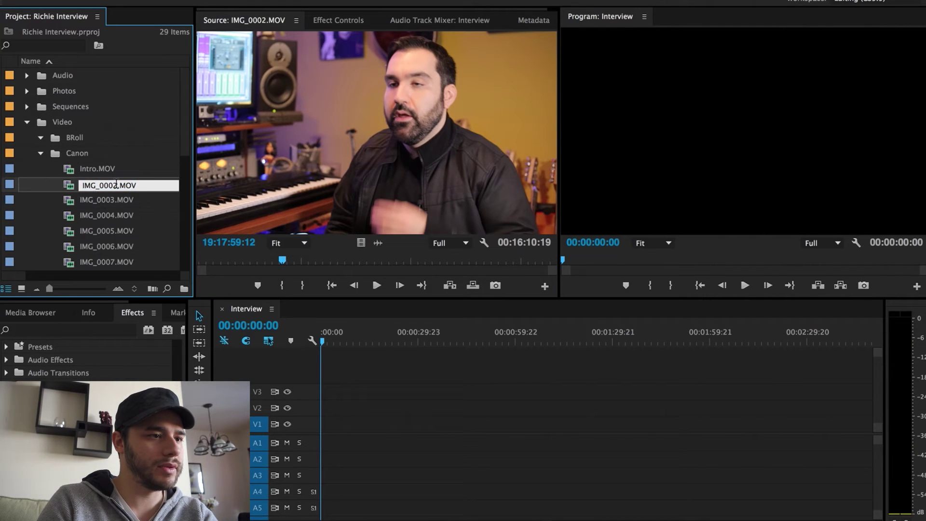
{"action": "double_click", "coordinate": [117, 185]}
{"action": "type", "text": "intervie"}
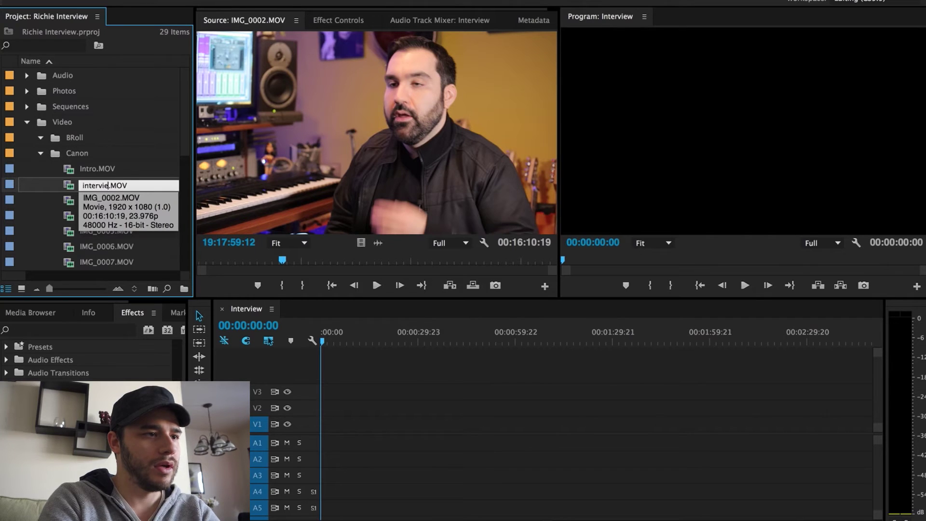
{"action": "type", "text": "w"}
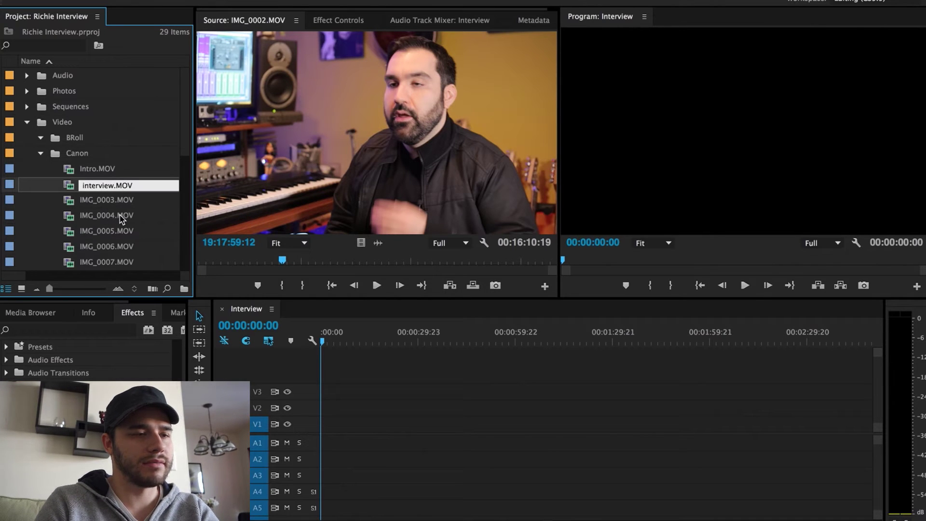
{"action": "type", "text": "_MS"}
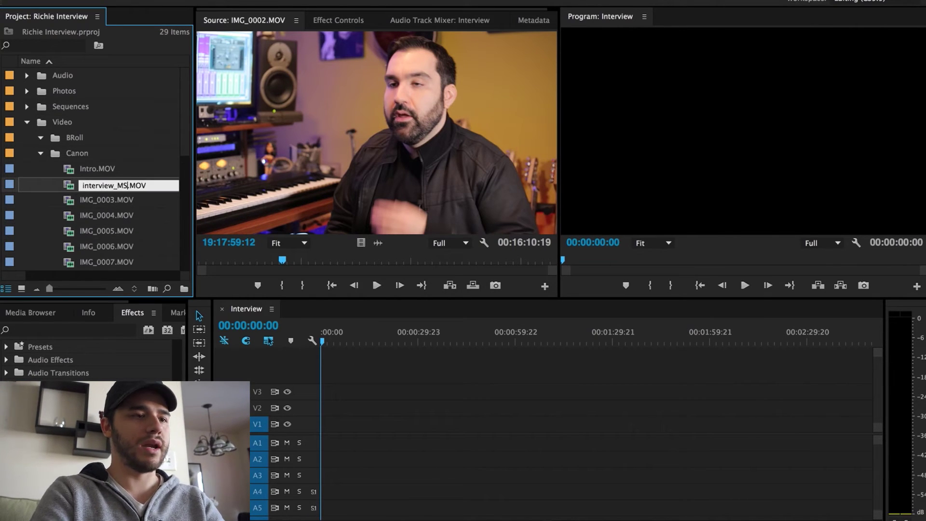
{"action": "left_click", "coordinate": [92, 172]}
Rename Intro.MOV to Intro_MS.MOV and capitalise interview_MS.MOV to Interview_MS.MOV
{"action": "left_click", "coordinate": [94, 170]}
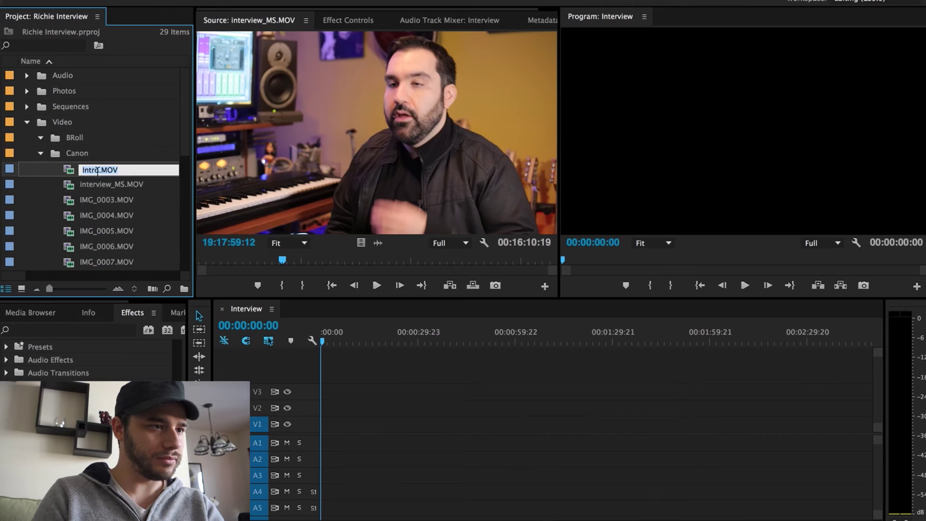
{"action": "left_click", "coordinate": [100, 170]}
{"action": "type", "text": "_MS"}
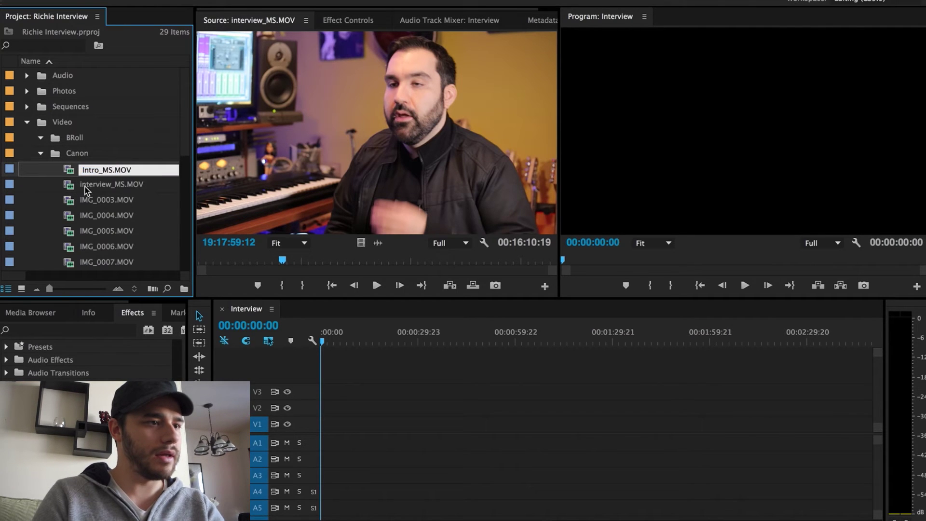
{"action": "left_click", "coordinate": [86, 185]}
{"action": "left_click", "coordinate": [86, 186]}
{"action": "left_click", "coordinate": [92, 186]}
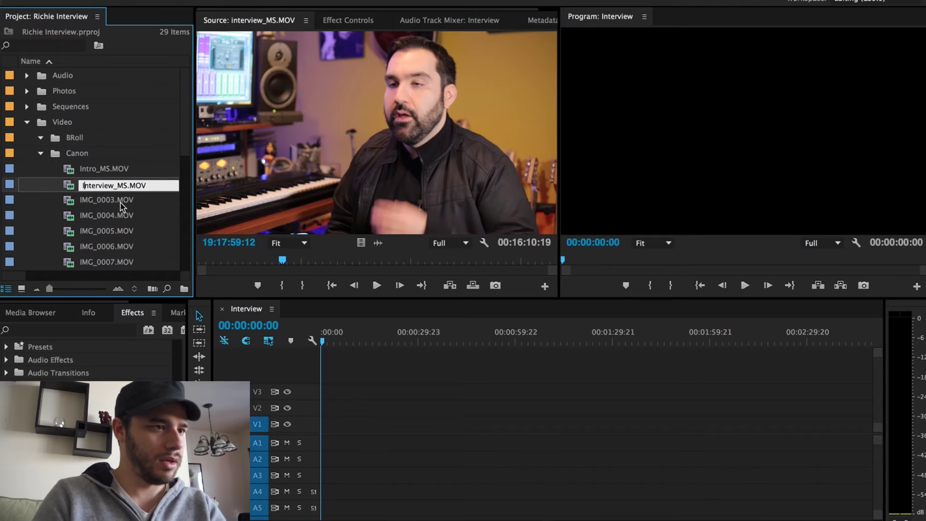
{"action": "left_click", "coordinate": [98, 200]}
{"action": "left_click", "coordinate": [97, 216]}
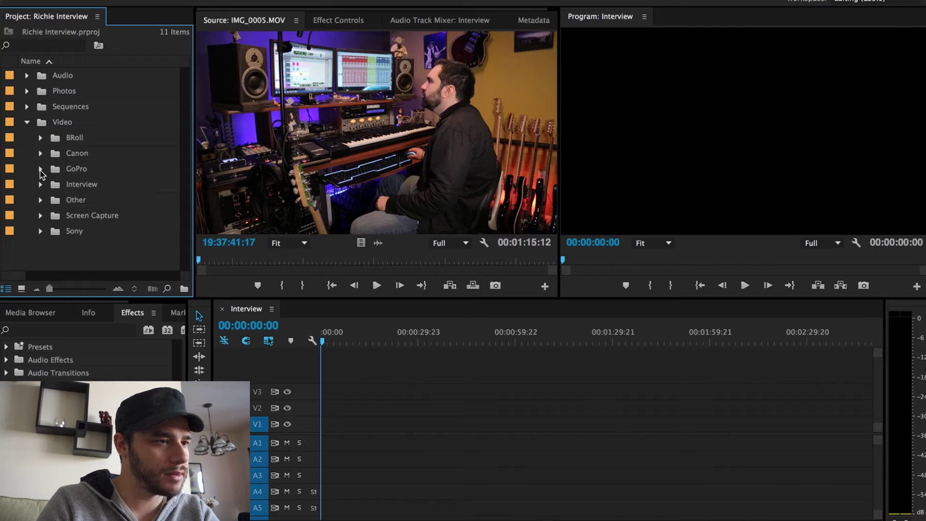
Expand the Sony bin and preview C0003, C0005 and C0006
{"action": "left_click", "coordinate": [40, 231]}
{"action": "scroll", "coordinate": [97, 168], "scroll_direction": "down", "scroll_amount": 5}
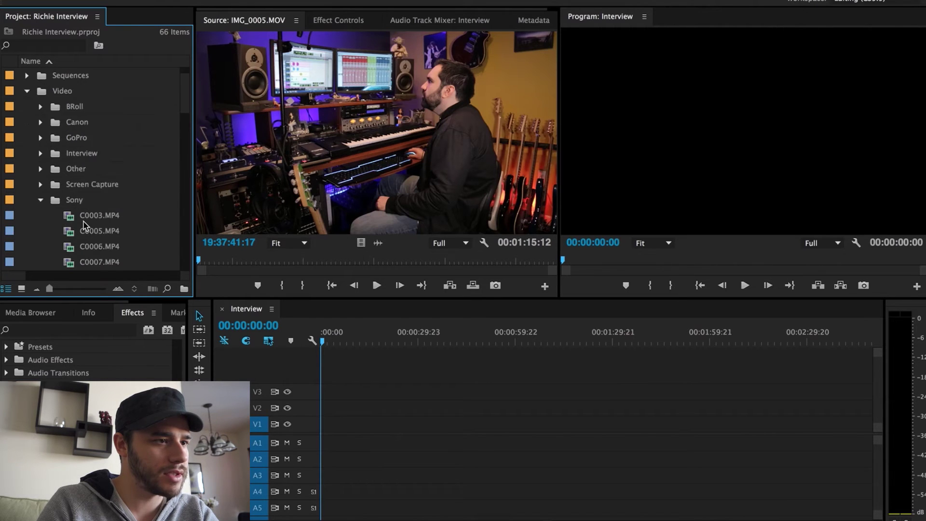
{"action": "double_click", "coordinate": [97, 77]}
{"action": "scroll", "coordinate": [96, 91], "scroll_direction": "up", "scroll_amount": 2}
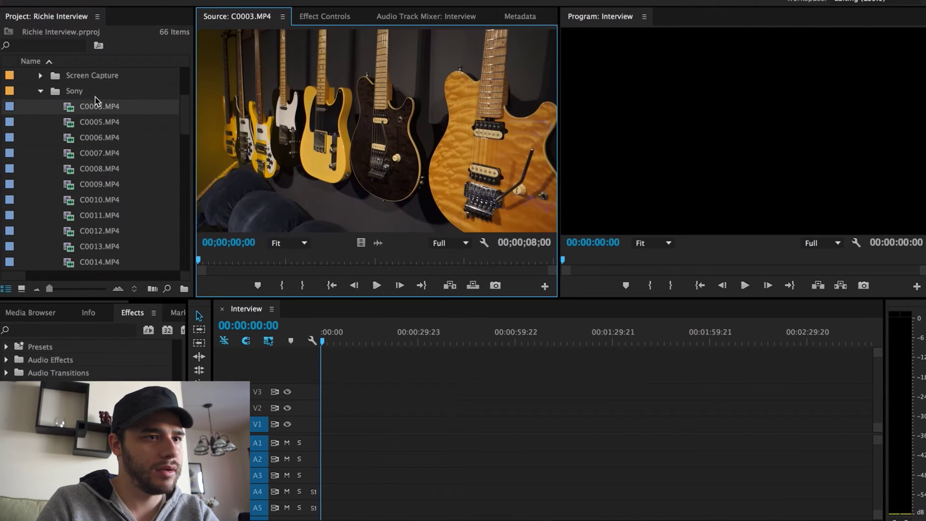
{"action": "double_click", "coordinate": [97, 127]}
{"action": "scroll", "coordinate": [97, 151], "scroll_direction": "up", "scroll_amount": 3}
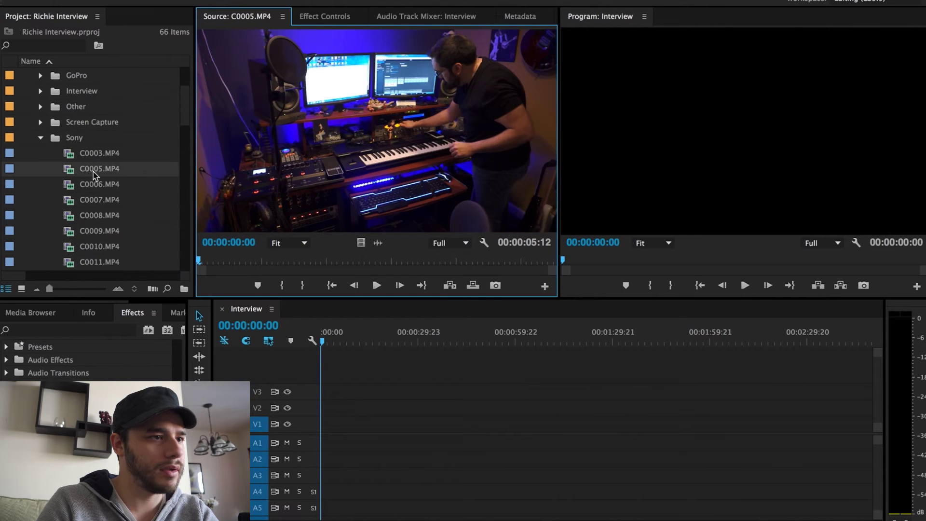
{"action": "double_click", "coordinate": [93, 186]}
Delete C0003.MP4 and C0005.MP4, then preview C0006 and play C0007.MP4
{"action": "left_click", "coordinate": [91, 173]}
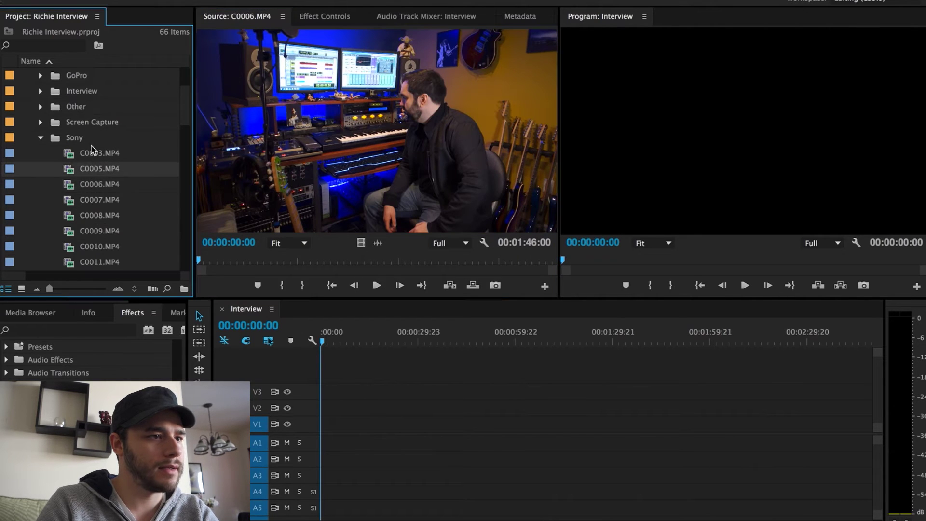
{"action": "left_click", "coordinate": [90, 152], "text": "shift"}
{"action": "scroll", "coordinate": [99, 170], "scroll_direction": "up", "scroll_amount": 6}
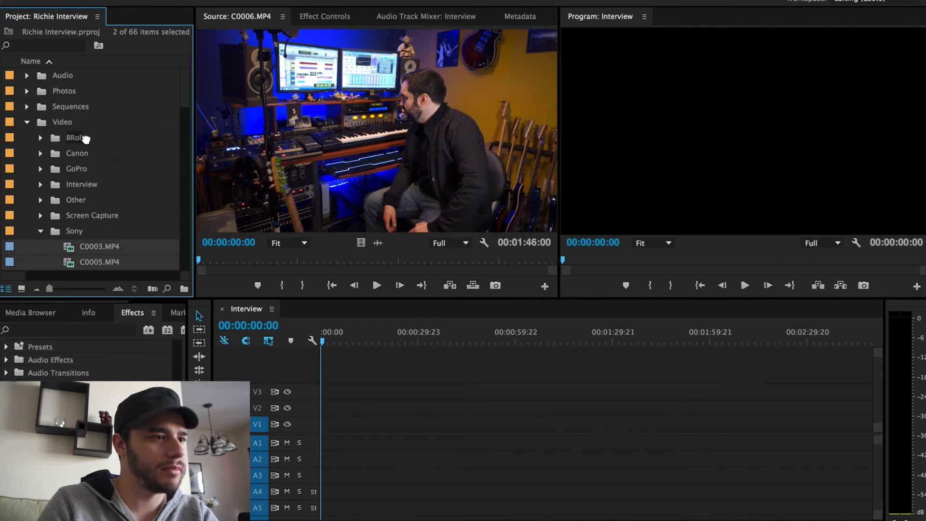
{"action": "key", "text": "Delete"}
{"action": "scroll", "coordinate": [91, 155], "scroll_direction": "down", "scroll_amount": 5}
{"action": "double_click", "coordinate": [98, 173]}
{"action": "double_click", "coordinate": [96, 187]}
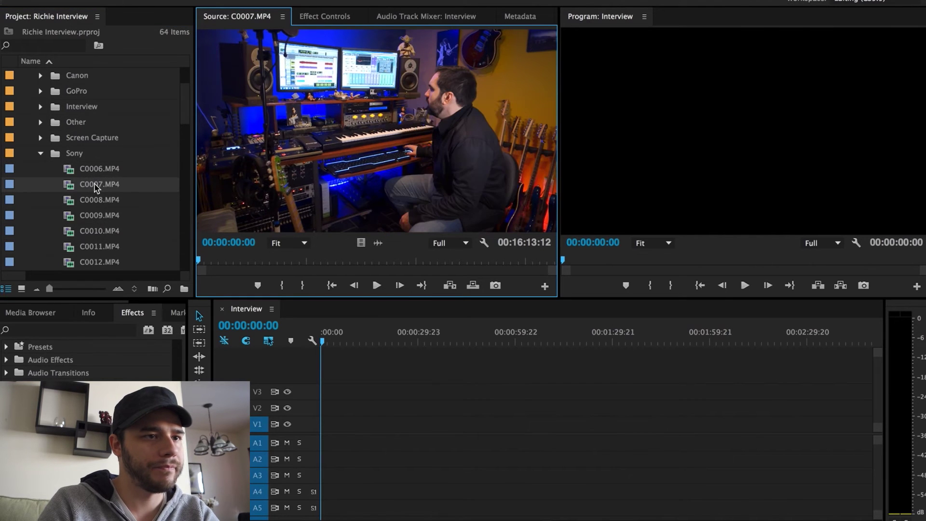
{"action": "key", "text": "space"}
Scrub C0007.MP4 to 00:06:18:19, then rename C0006.MP4 to Intro_WS.MP4
{"action": "left_click", "coordinate": [278, 261]}
{"action": "left_click", "coordinate": [336, 263]}
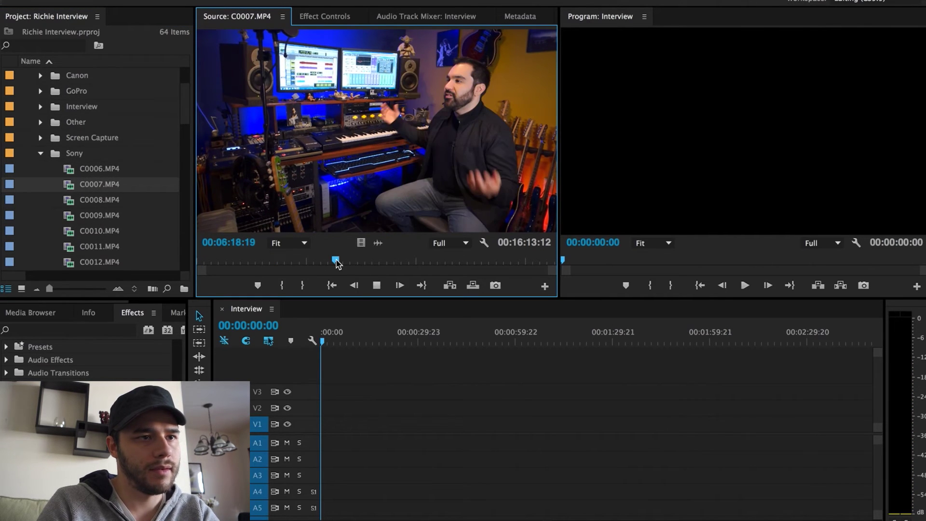
{"action": "double_click", "coordinate": [103, 169]}
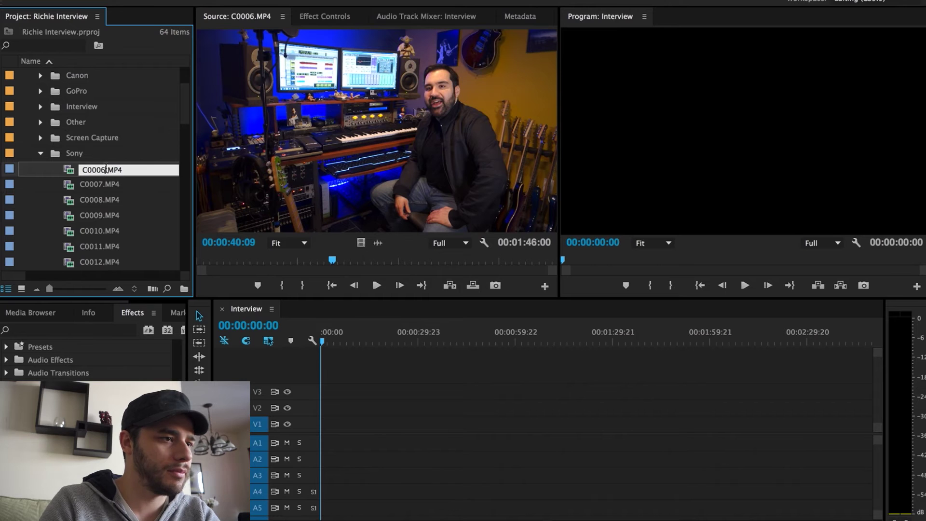
{"action": "type", "text": "Intro"}
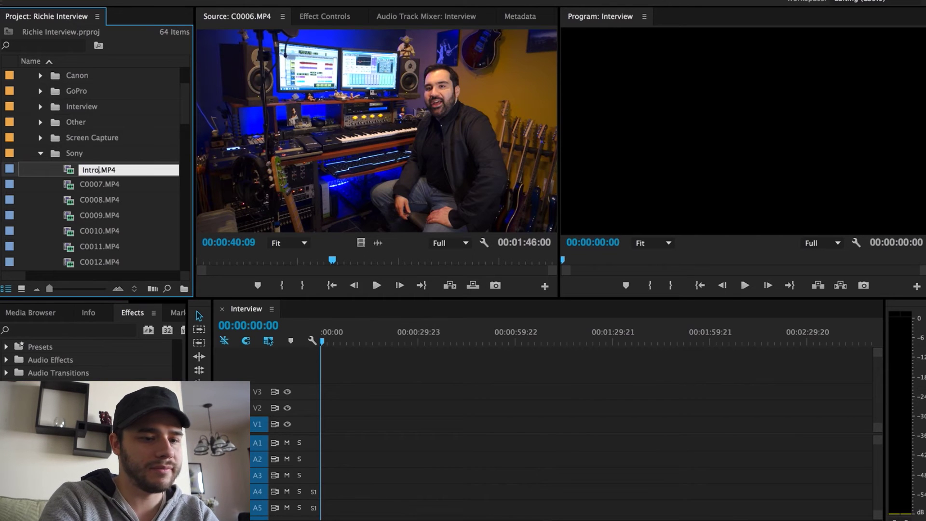
{"action": "type", "text": "_WS"}
{"action": "left_click", "coordinate": [83, 186]}
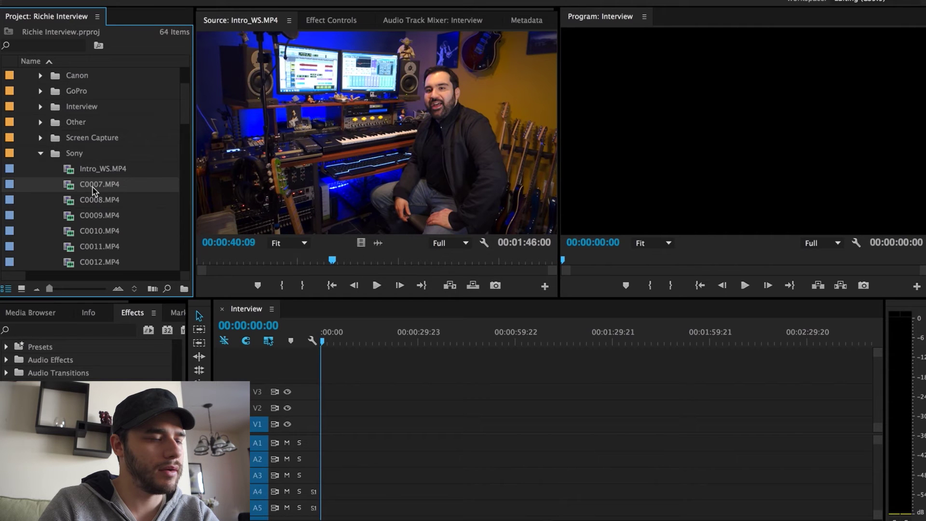
Preview C0008 and C0007, then rename C0007.MP4 to Interview_WS.MP4
{"action": "double_click", "coordinate": [92, 200]}
{"action": "double_click", "coordinate": [95, 188]}
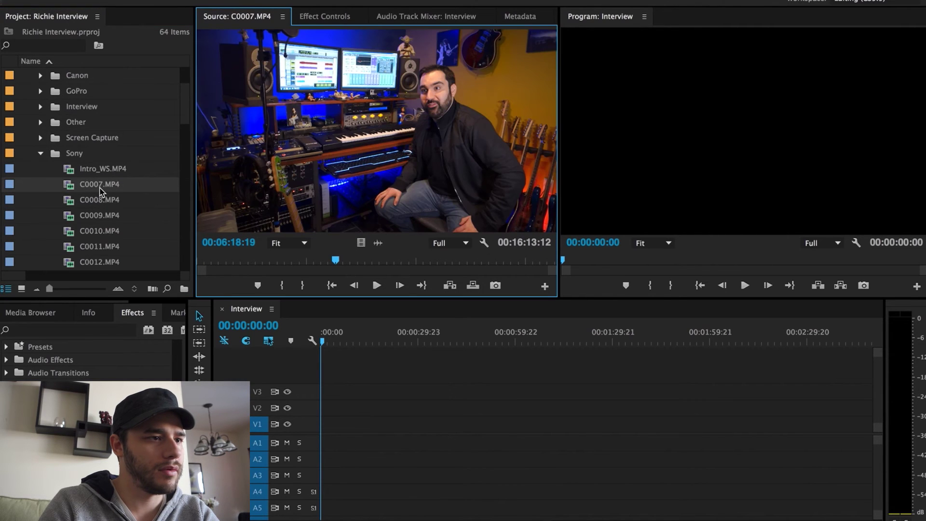
{"action": "left_click", "coordinate": [99, 187]}
{"action": "type", "text": "I"}
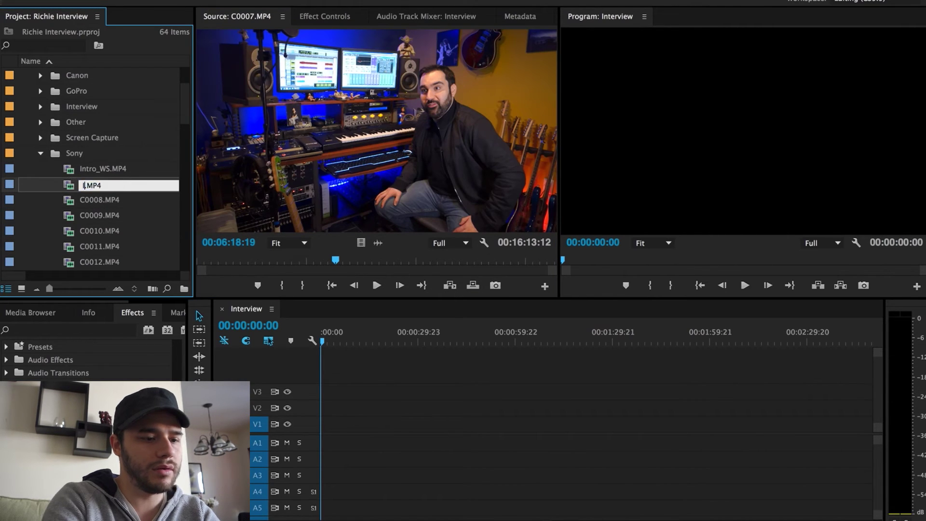
{"action": "type", "text": "nterview_WS"}
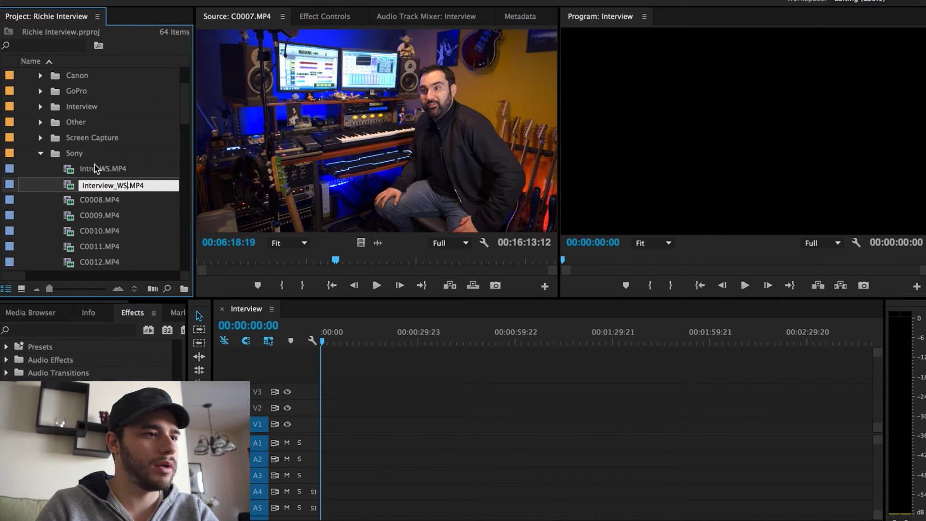
{"action": "key", "text": "Return"}
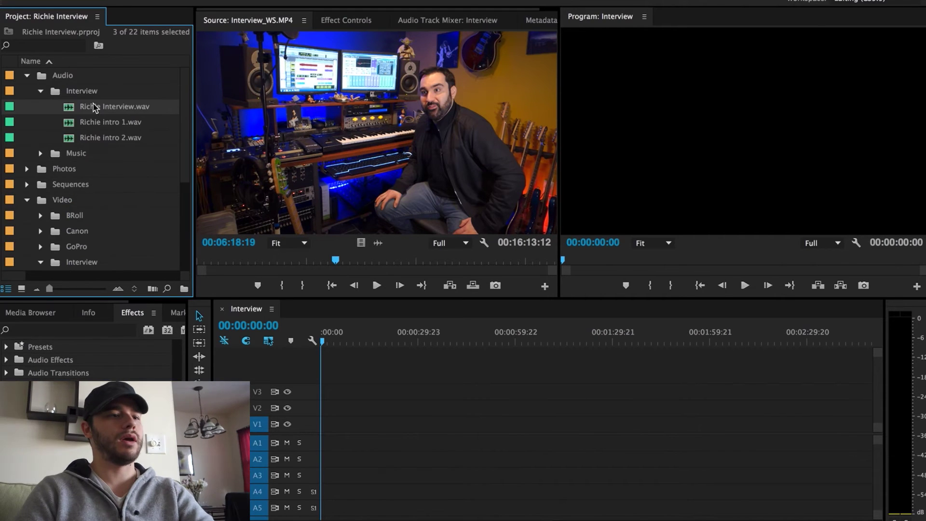
Select the Interview_MS.MOV and Interview_WS.MP4 clips in the Project panel
{"action": "scroll", "coordinate": [104, 140], "scroll_direction": "down", "scroll_amount": 5}
{"action": "scroll", "coordinate": [113, 145], "scroll_direction": "up", "scroll_amount": 5}
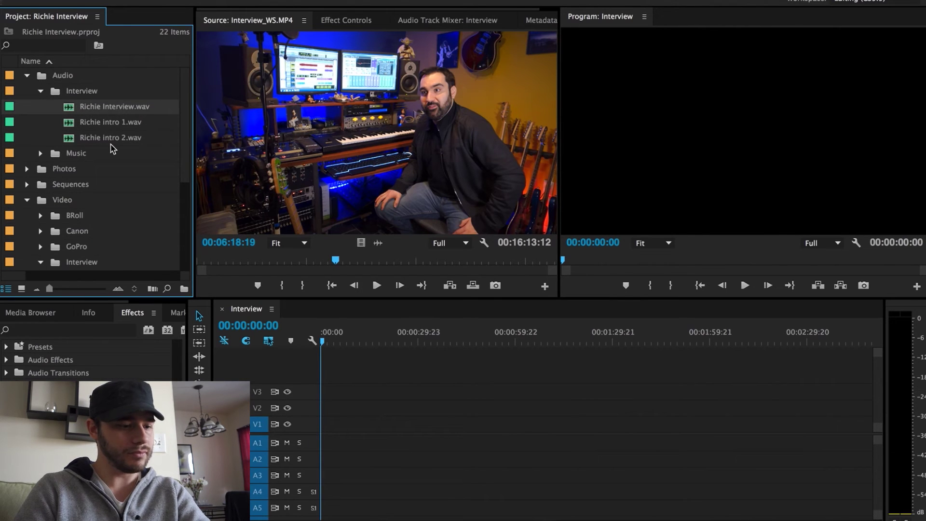
{"action": "scroll", "coordinate": [110, 148], "scroll_direction": "down", "scroll_amount": 3}
{"action": "left_click", "coordinate": [119, 157]}
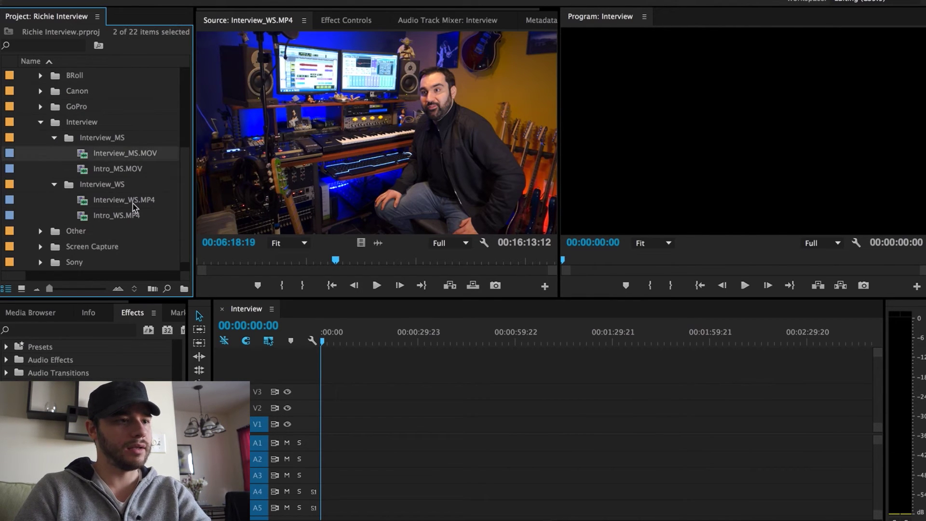
{"action": "left_click", "coordinate": [132, 200], "text": "super"}
{"action": "scroll", "coordinate": [119, 184], "scroll_direction": "up", "scroll_amount": 3}
Build a multi-camera source sequence named Interview_Multicam, synchronised by audio, including the interview audio file
{"action": "right_click", "coordinate": [128, 112]}
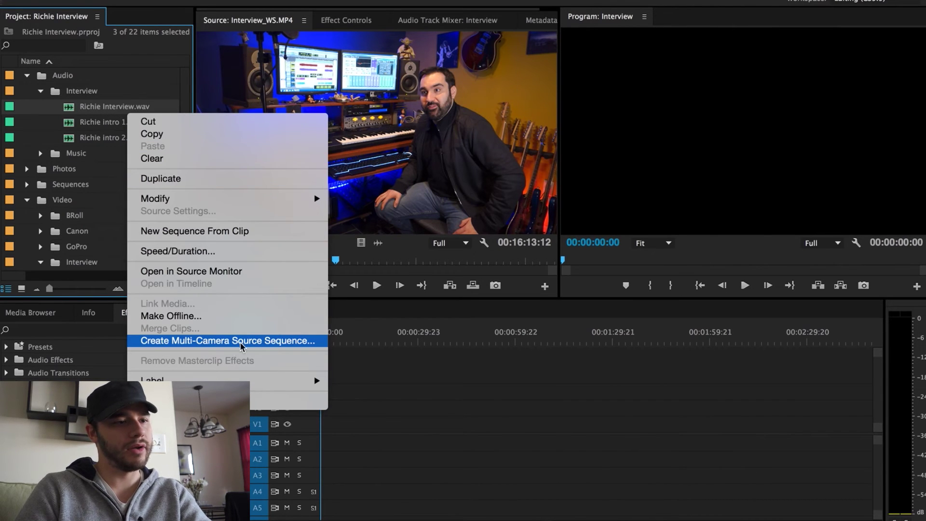
{"action": "left_click", "coordinate": [226, 342]}
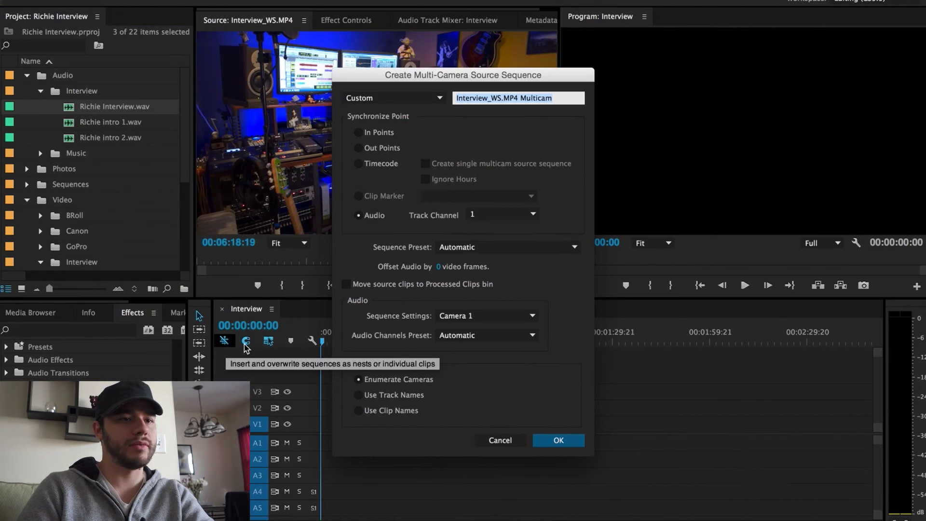
{"action": "left_click", "coordinate": [506, 98]}
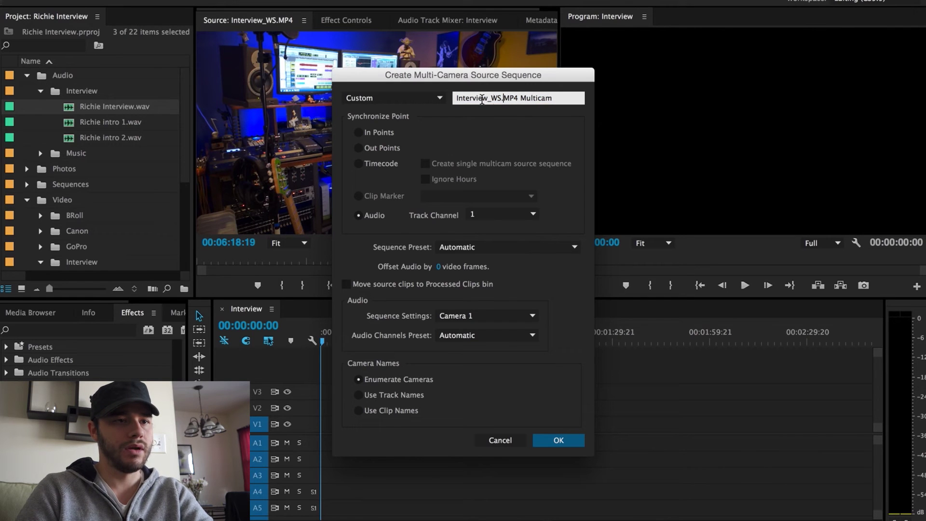
{"action": "left_click_drag", "start_coordinate": [521, 98], "coordinate": [491, 99]}
{"action": "key", "text": "BackSpace"}
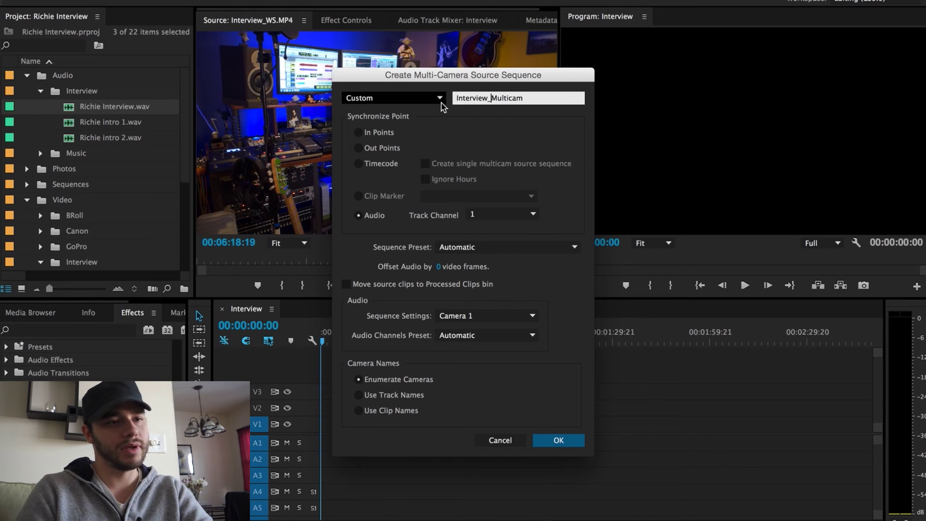
{"action": "left_click", "coordinate": [359, 216]}
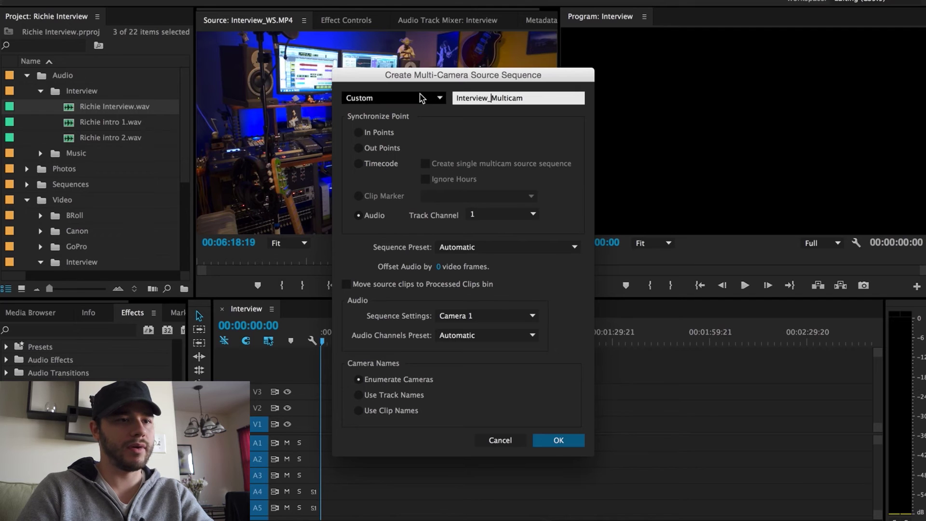
{"action": "left_click", "coordinate": [558, 442]}
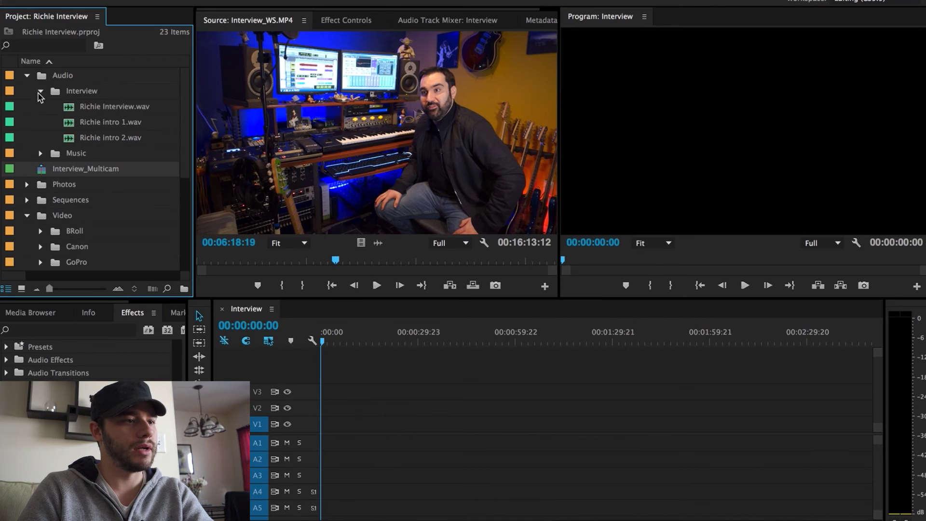
Collapse the Audio and Video folders and their Interview subfolders
{"action": "left_click", "coordinate": [41, 91]}
{"action": "left_click", "coordinate": [27, 76]}
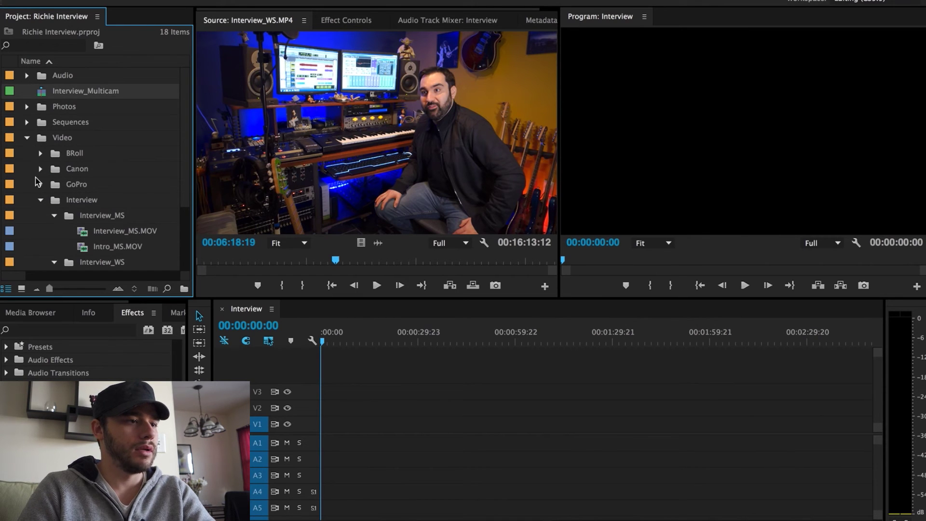
{"action": "left_click", "coordinate": [41, 198]}
{"action": "left_click", "coordinate": [26, 139]}
Create a new bin named Multicam and move Interview_Multicam into it
{"action": "right_click", "coordinate": [78, 199]}
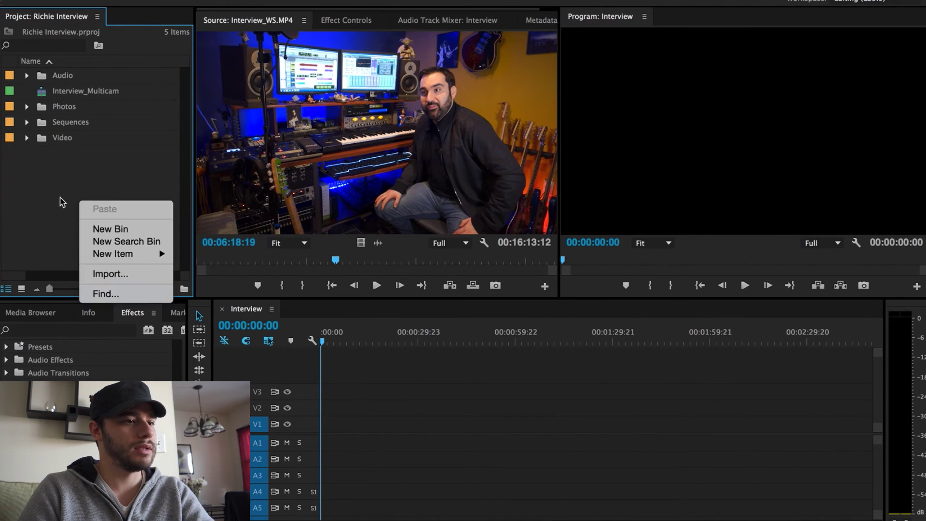
{"action": "left_click", "coordinate": [151, 229]}
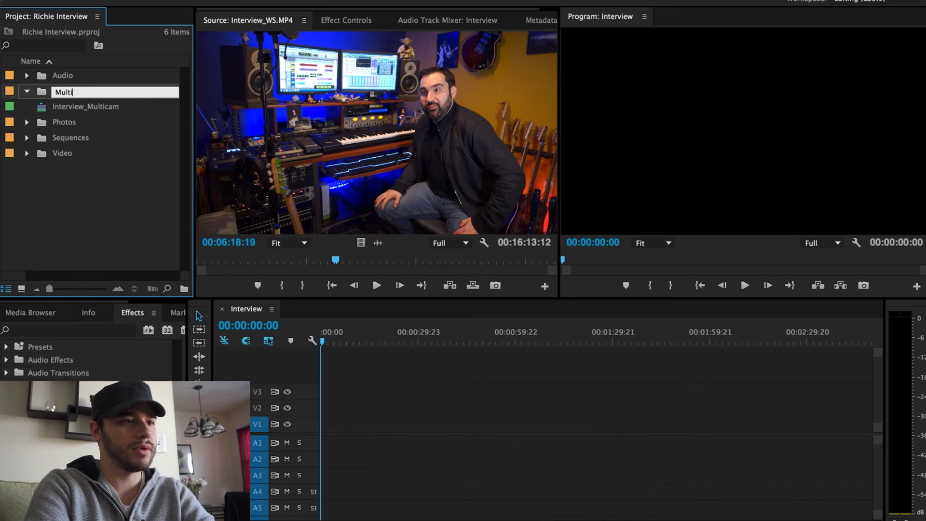
{"action": "key", "text": "Return"}
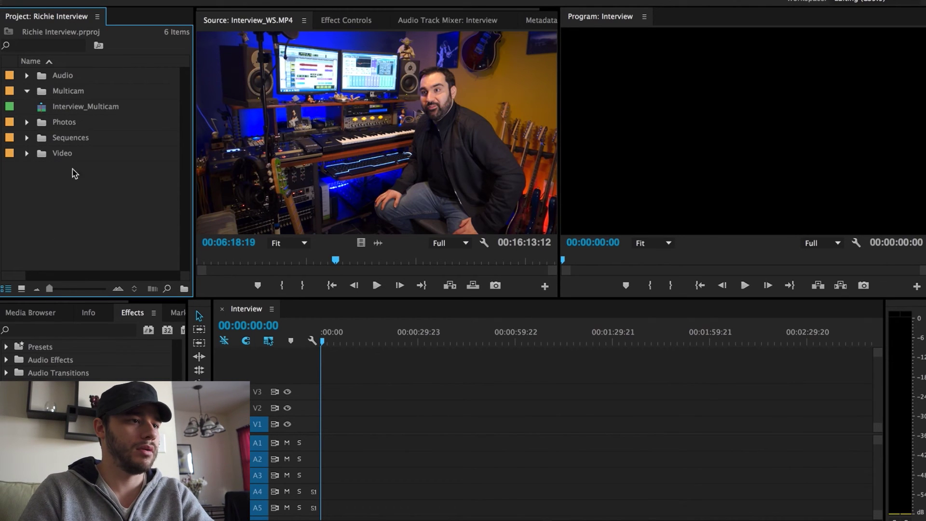
{"action": "left_click_drag", "start_coordinate": [86, 108], "coordinate": [62, 99]}
Place Interview_Multicam from the Multicam bin onto the Interview timeline
{"action": "left_click", "coordinate": [27, 92]}
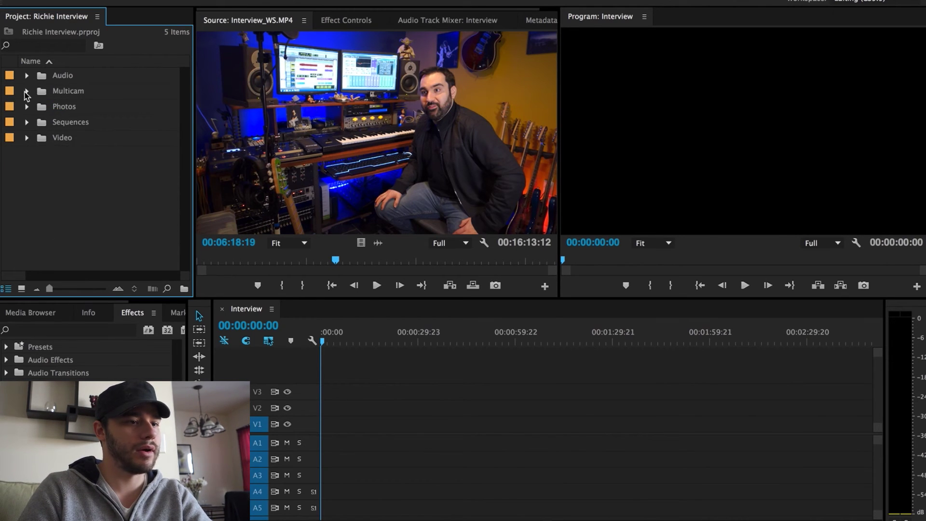
{"action": "left_click", "coordinate": [308, 341]}
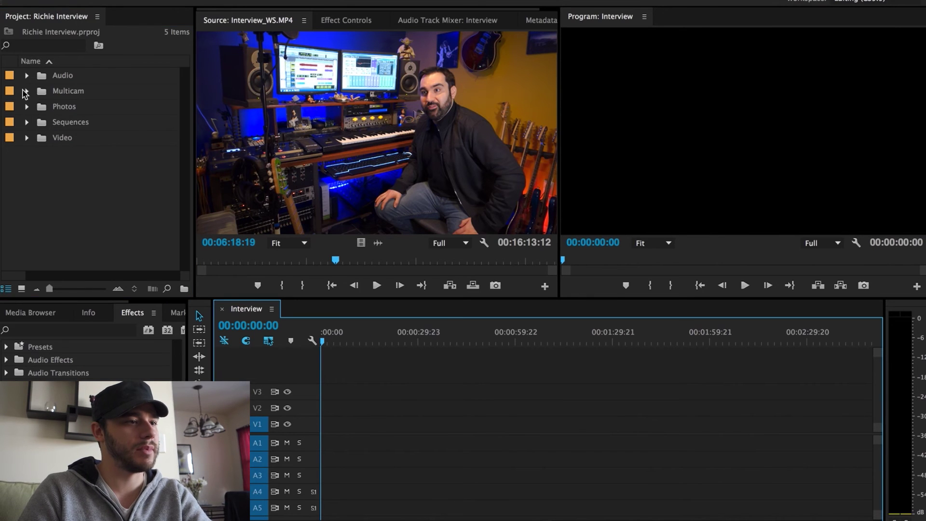
{"action": "left_click", "coordinate": [26, 92]}
{"action": "left_click_drag", "start_coordinate": [82, 111], "coordinate": [322, 431]}
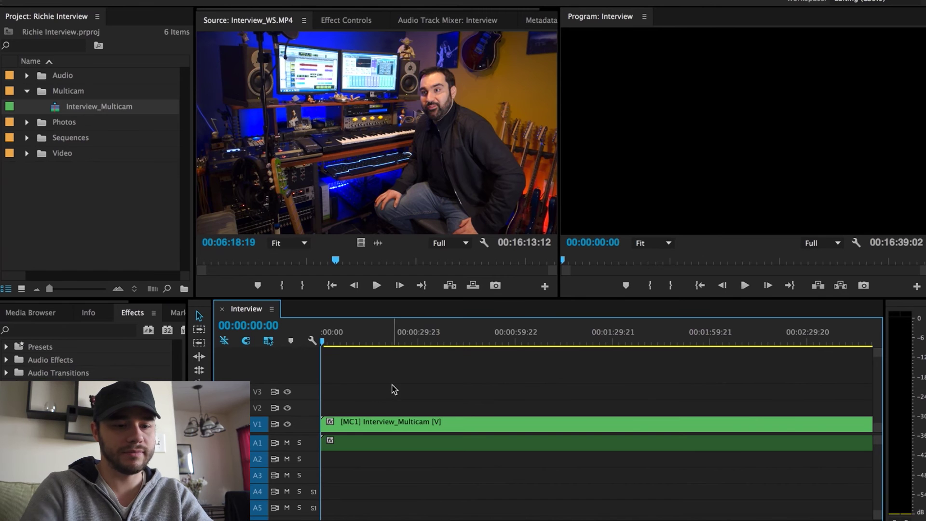
Zoom the timeline out and set the Program monitor's display mode to Multi-Camera
{"action": "key", "text": "backslash"}
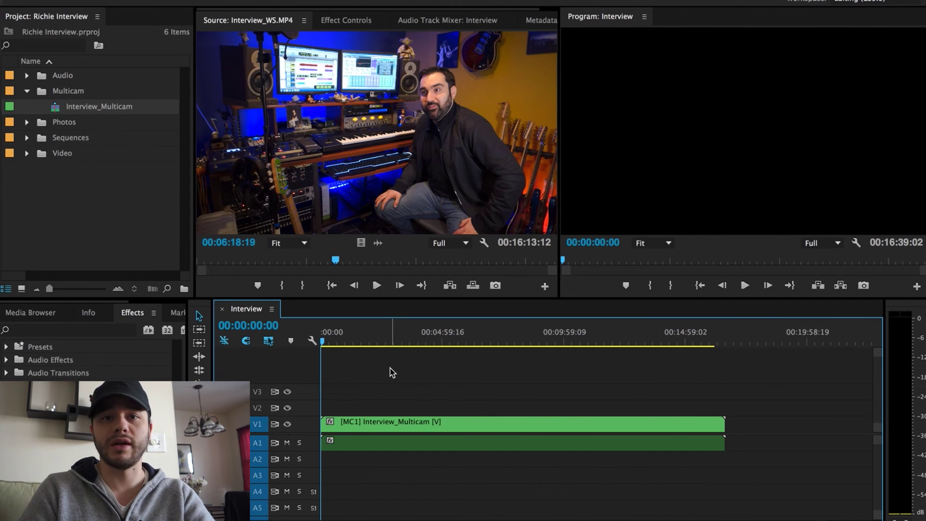
{"action": "left_click", "coordinate": [363, 341]}
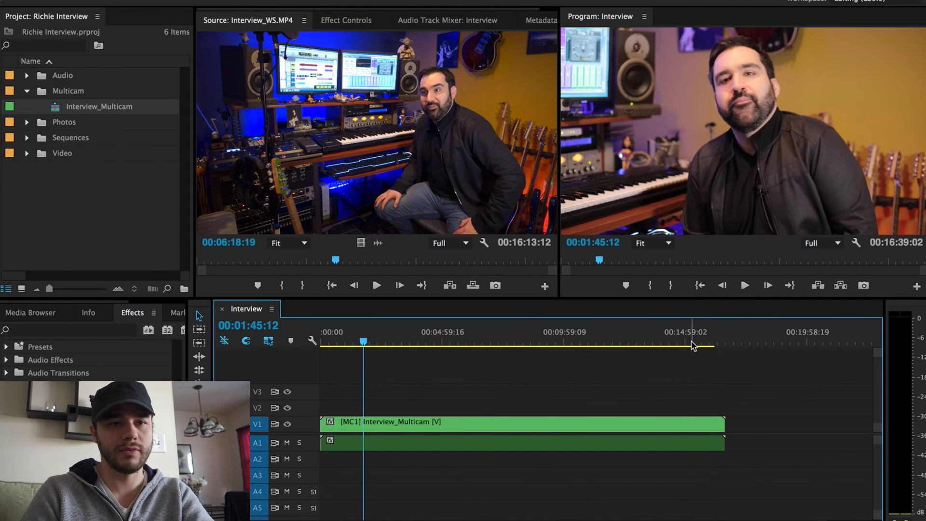
{"action": "right_click", "coordinate": [751, 135]}
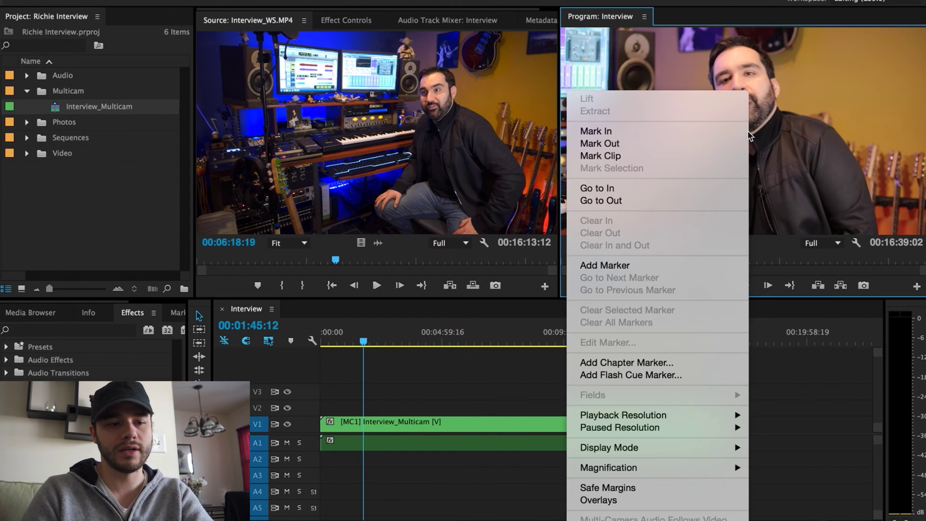
{"action": "mouse_move", "coordinate": [712, 448]}
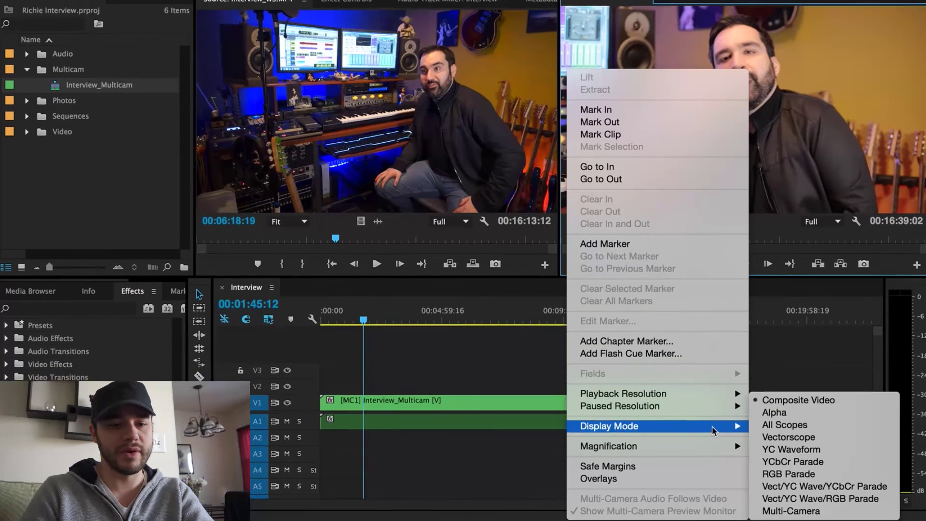
{"action": "left_click", "coordinate": [815, 519]}
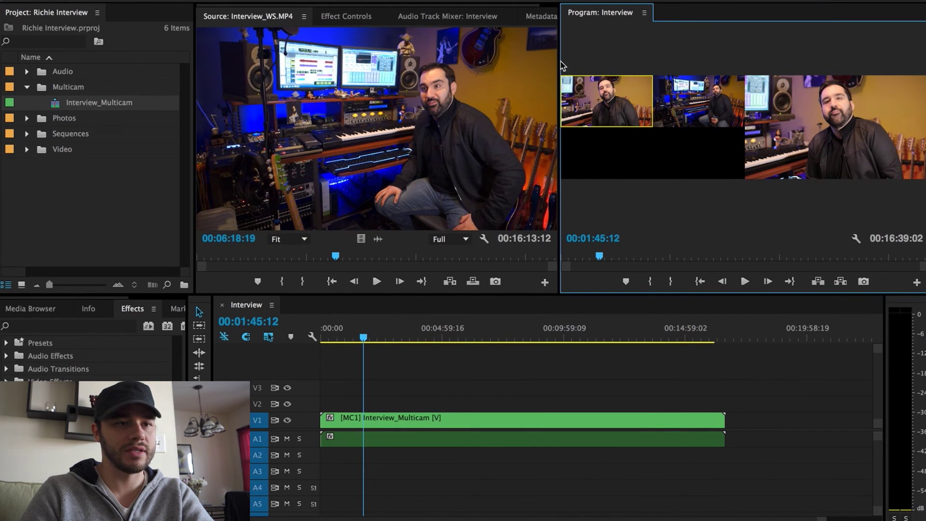
Widen the Program monitor and live-cut playback: close-up, wide studio angle, then close-up again
{"action": "left_click_drag", "start_coordinate": [559, 62], "coordinate": [179, 62]}
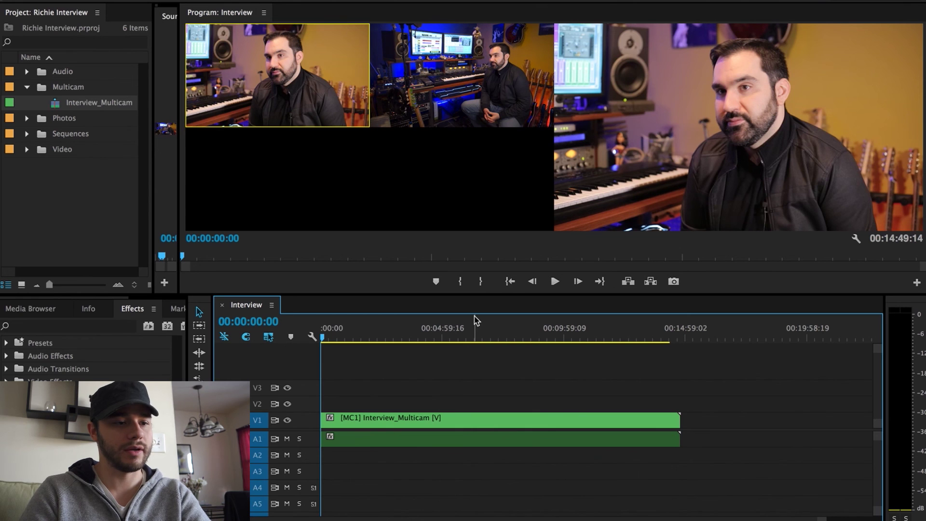
{"action": "key", "text": "space"}
{"action": "left_click", "coordinate": [328, 339]}
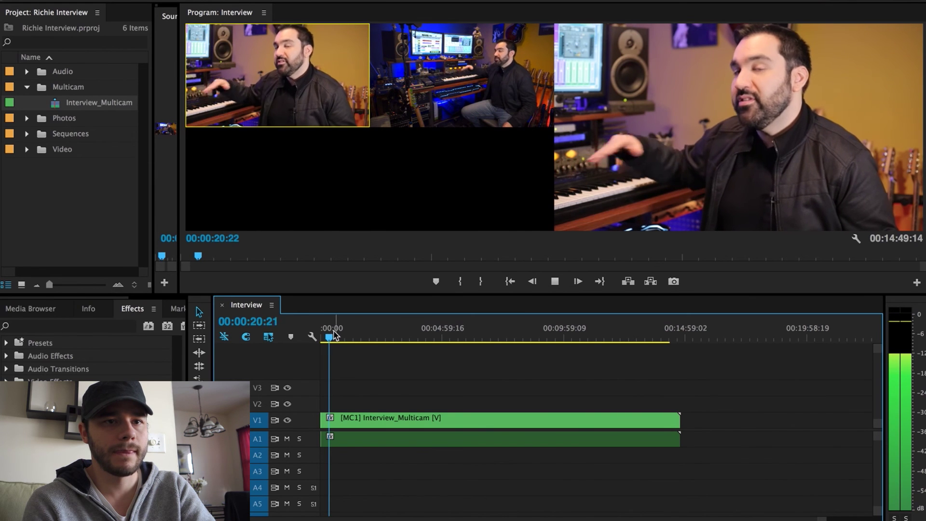
{"action": "left_click", "coordinate": [462, 98]}
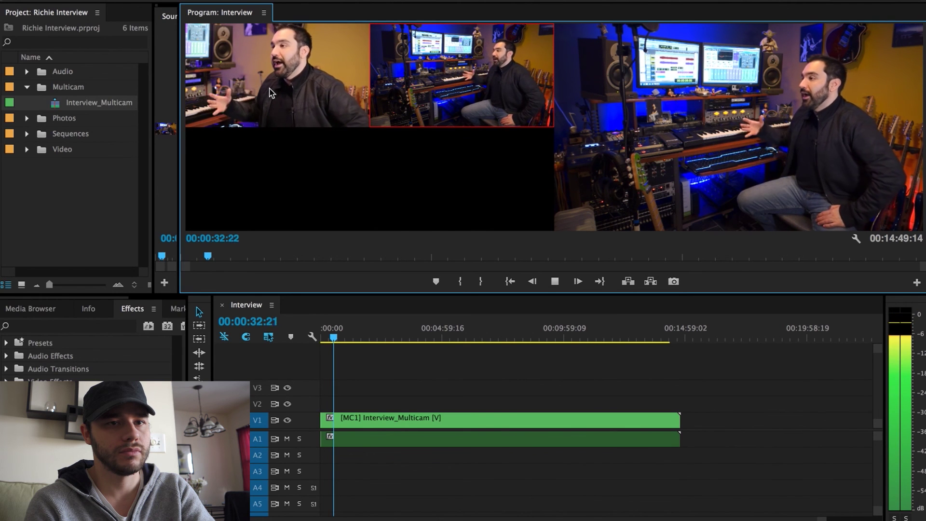
{"action": "left_click", "coordinate": [270, 91]}
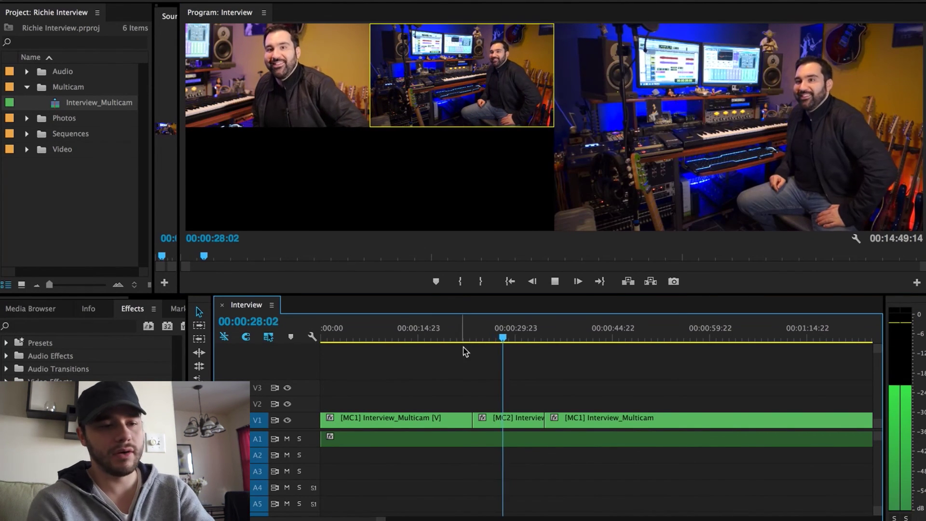
{"action": "key", "text": "minus"}
{"action": "key", "text": "minus"}
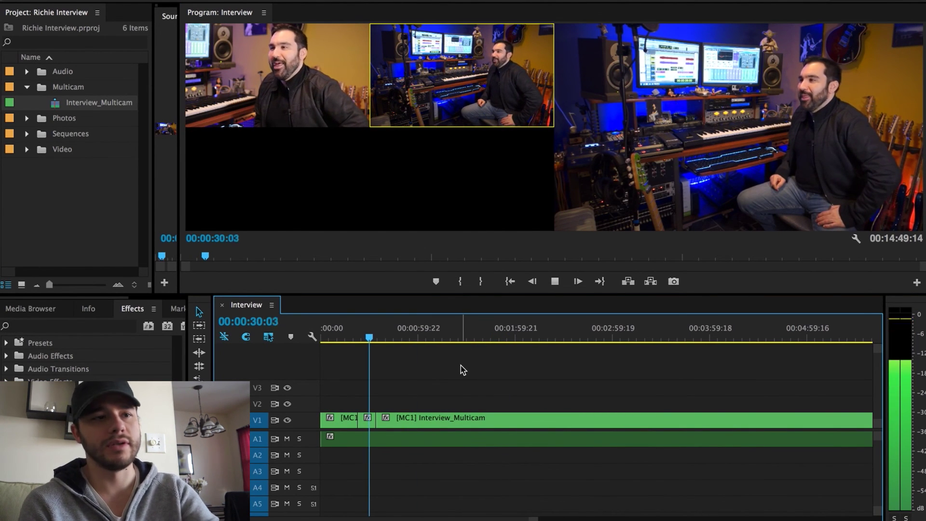